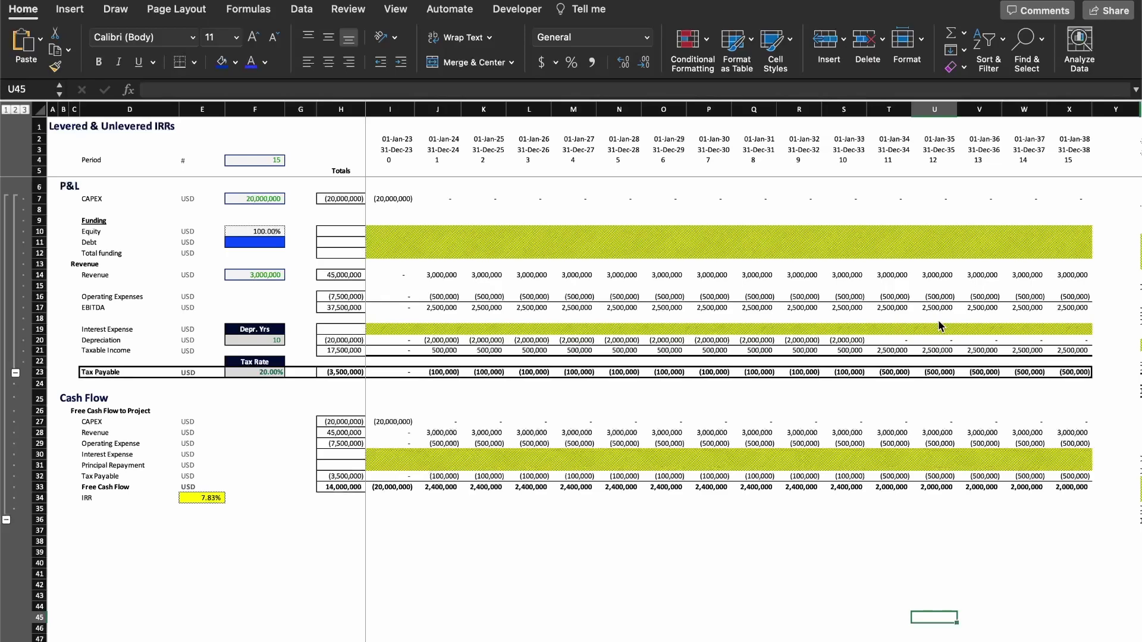
Step: Walk the P&L rows from the heading down to Tax Payable and the Cash Flow heading
click(102, 232)
key(Up)
key(Up)
key(Up)
key(Up)
key(shift+space)
key(ctrl+Down)
key(ctrl+Down)
key(ctrl+Down)
key(ctrl+Down)
key(ctrl+Down)
key(ctrl+Down)
key(ctrl+Down)
key(ctrl+Down)
key(ctrl+Down)
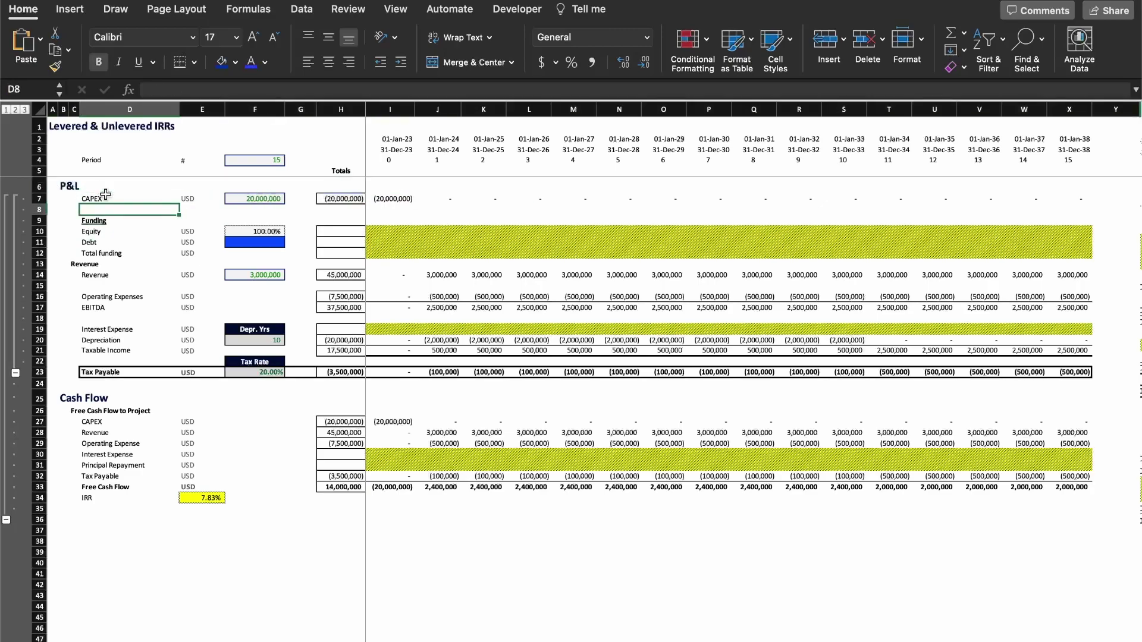
key(shift+space)
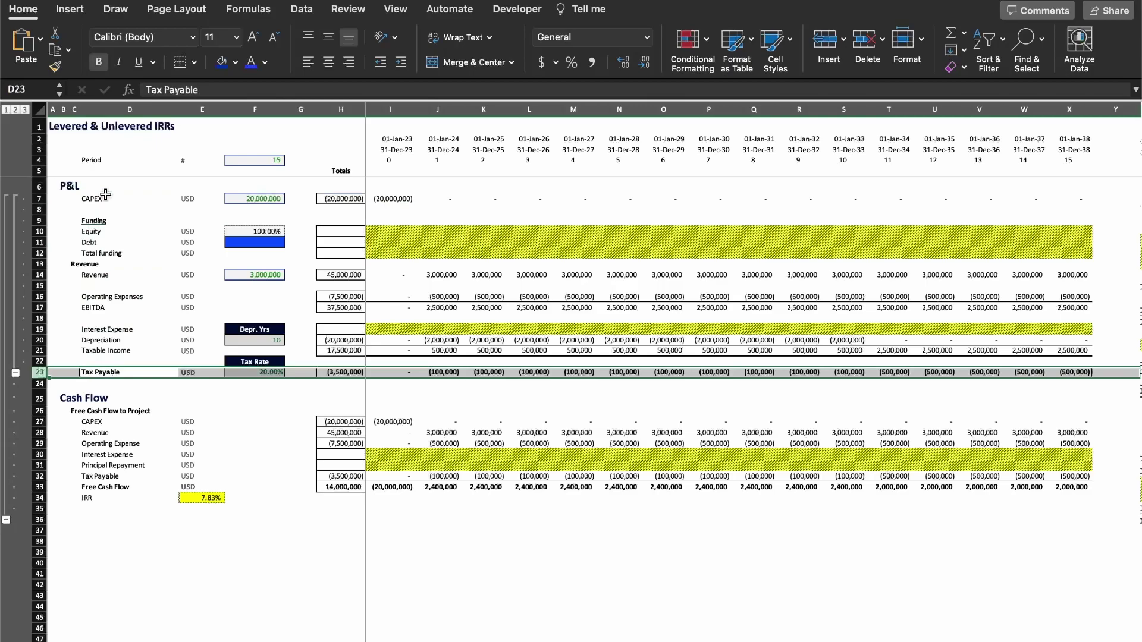
key(Down)
key(Down)
key(shift+space)
Step: Review the cash flow items through Free Cash Flow, then inspect the 7.83% XIRR formula in E34
key(Down)
key(Down)
key(shift+Down)
key(shift+Down)
key(shift+Down)
key(shift+Down)
key(shift+Down)
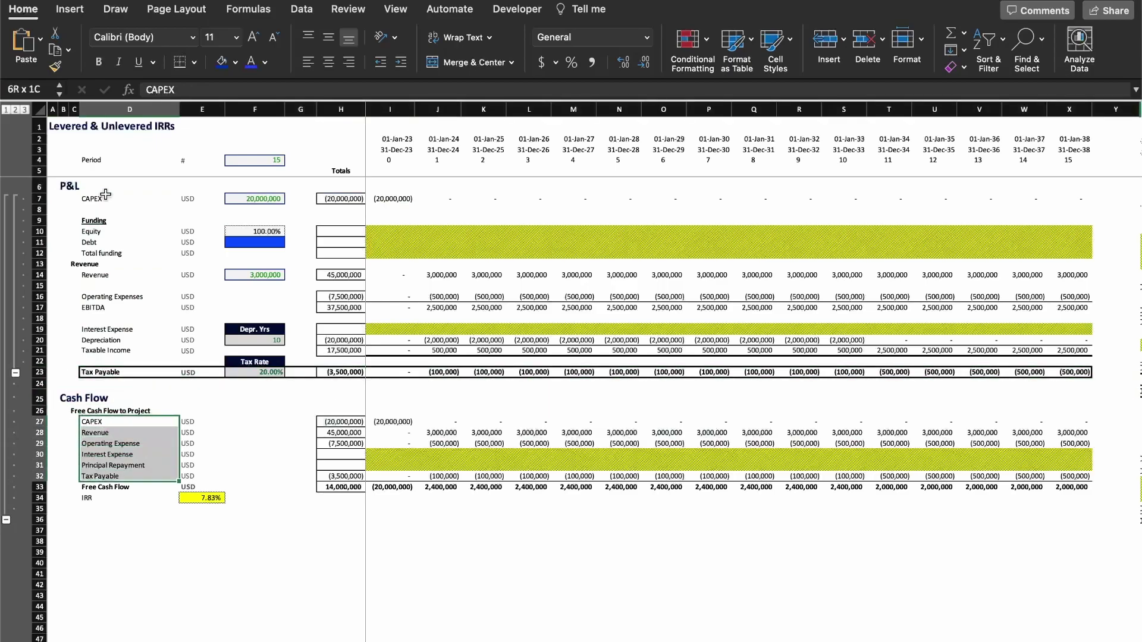
key(Down)
key(Down)
key(Down)
key(Down)
key(Down)
key(Down)
key(shift+space)
key(super+b)
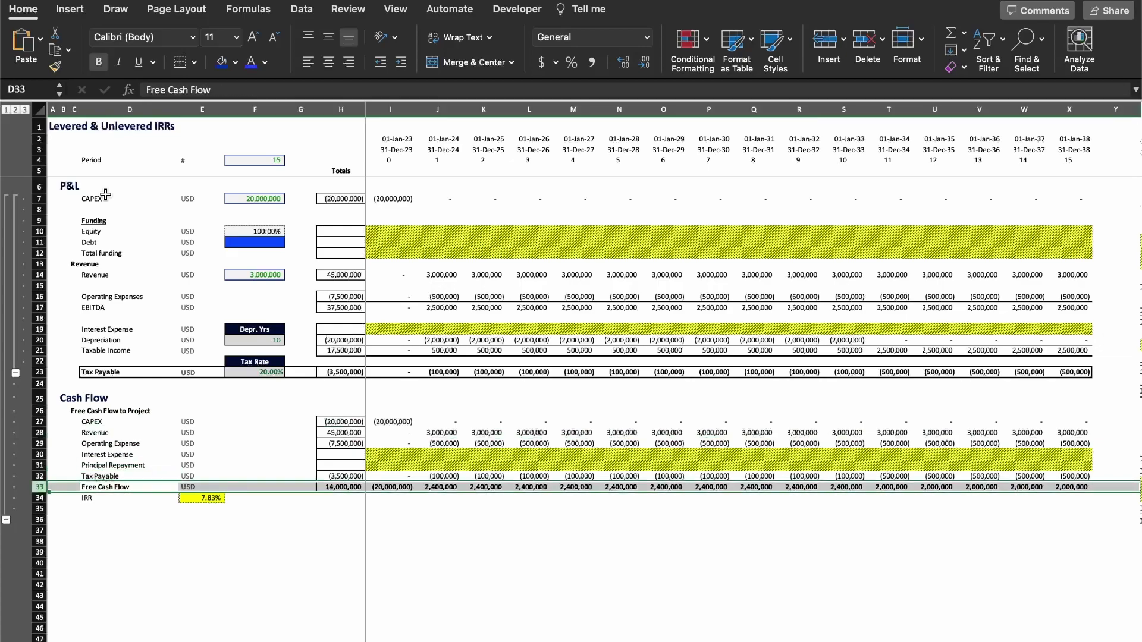
key(Down)
key(Right)
key(F2)
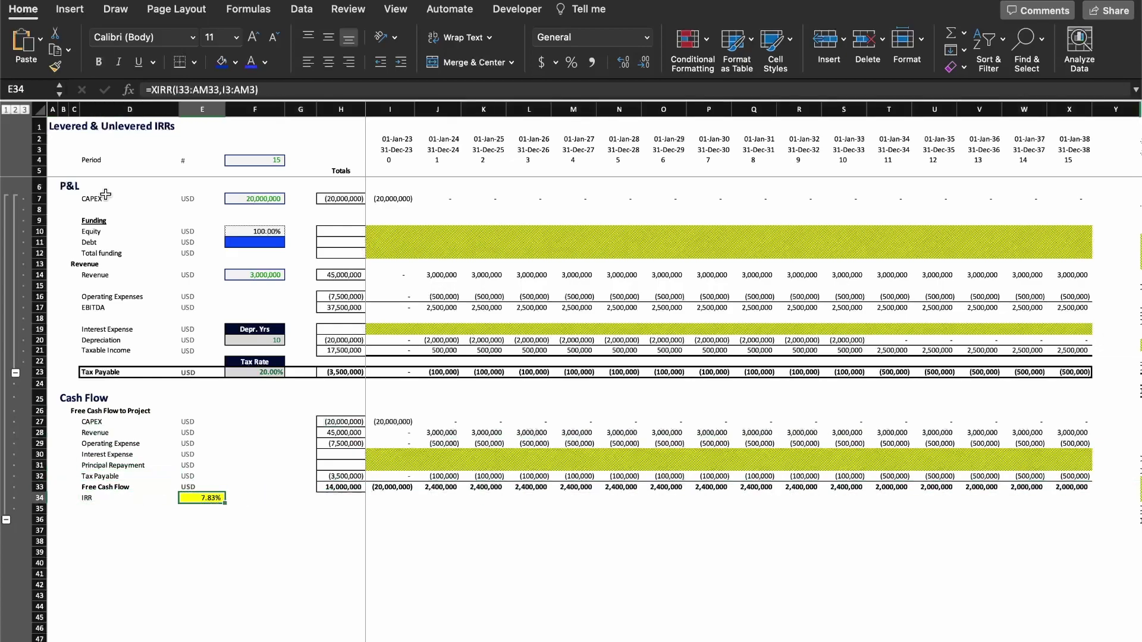
key(ctrl+Return)
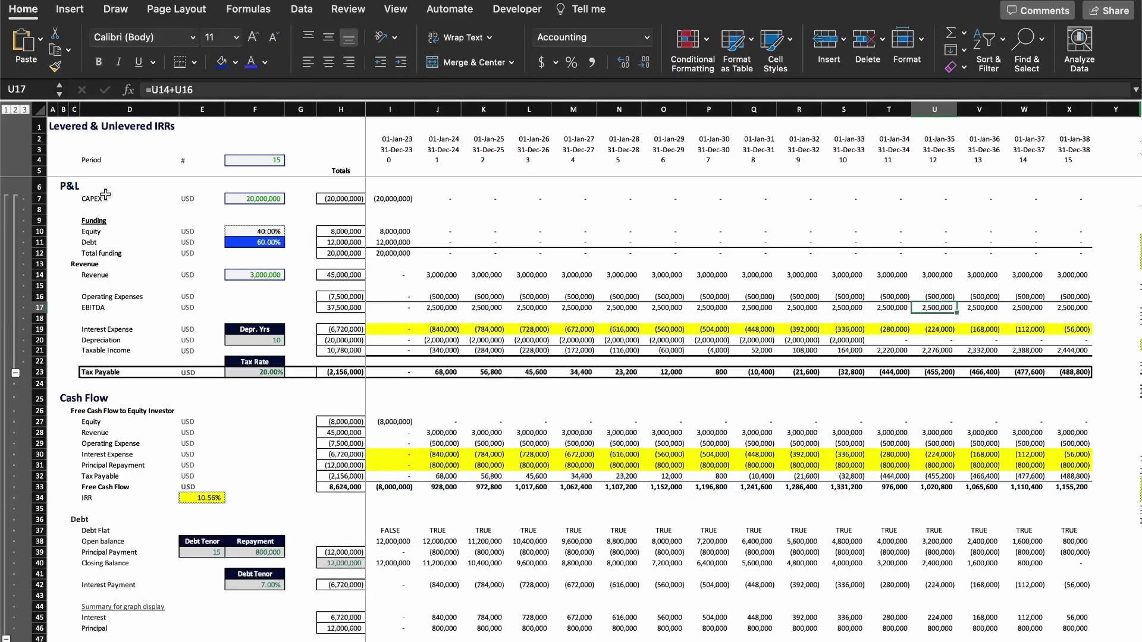
Step: Select the row 36 Debt header of the levered model
click(39, 520)
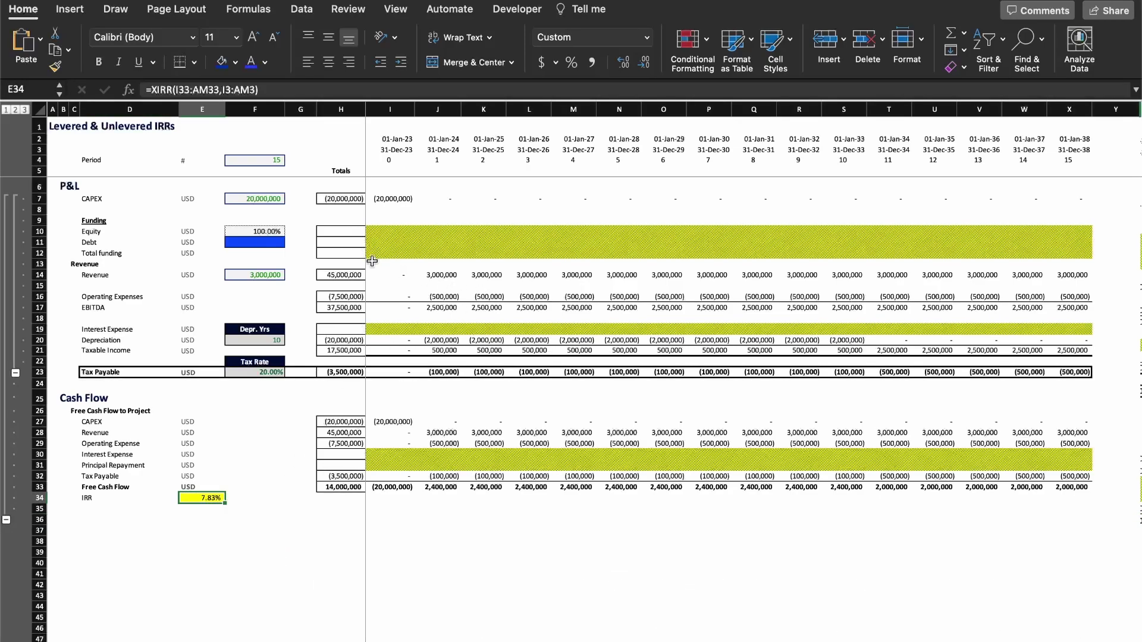
click(118, 370)
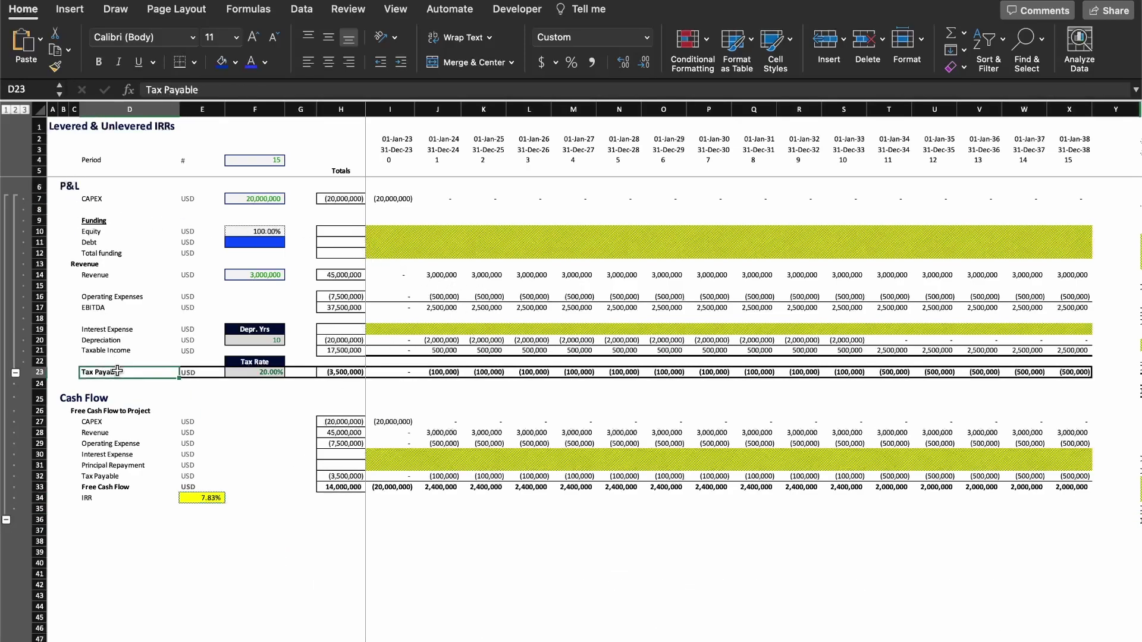
click(99, 199)
key(shift+space)
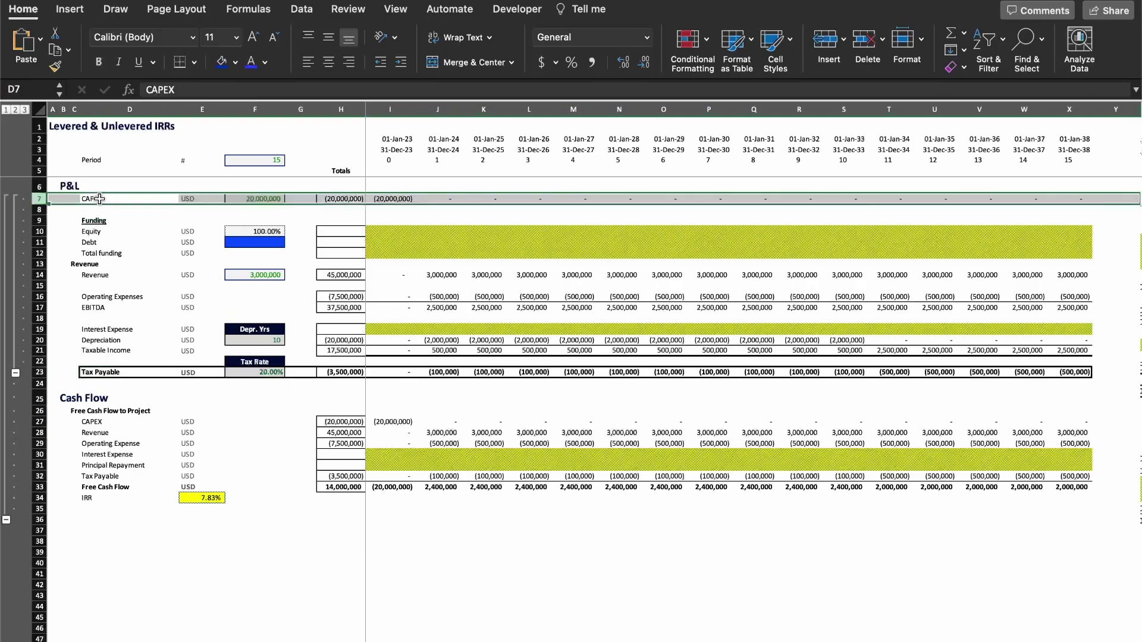
key(Right)
key(Right)
key(Right)
key(Right)
key(Right)
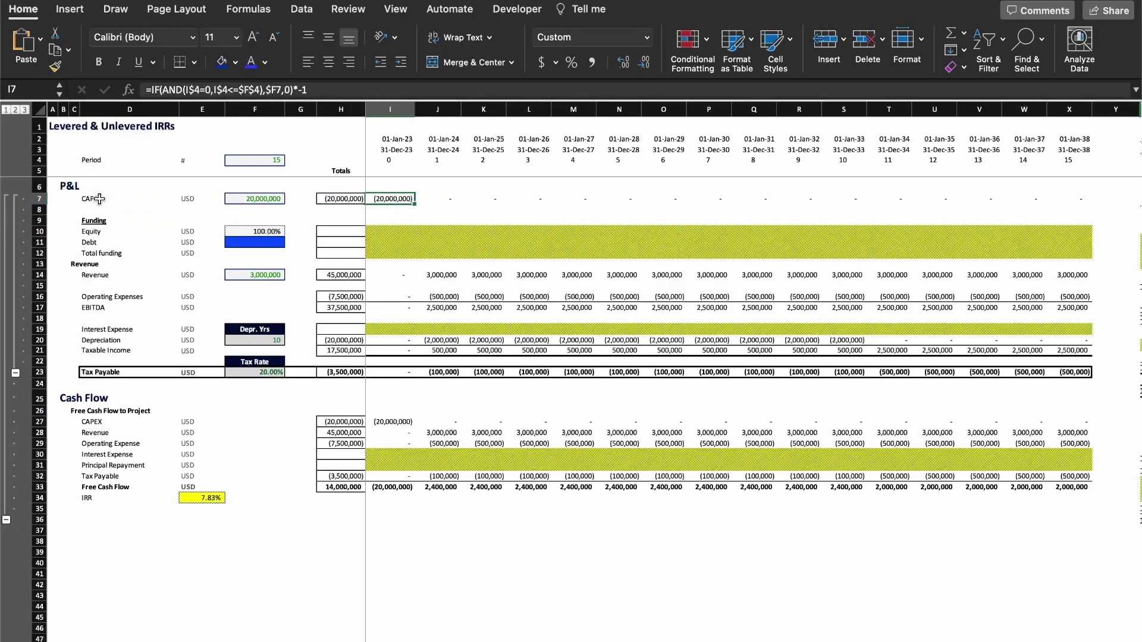
key(Down)
key(Down)
key(Down)
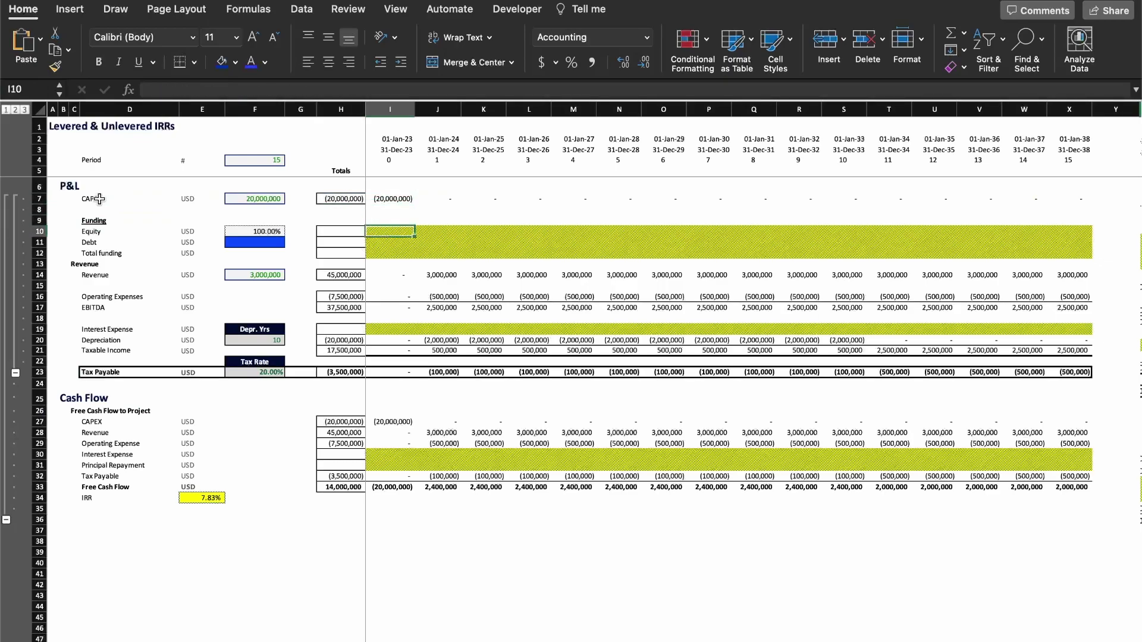
key(shift+space)
key(shift+Down)
key(shift+Down)
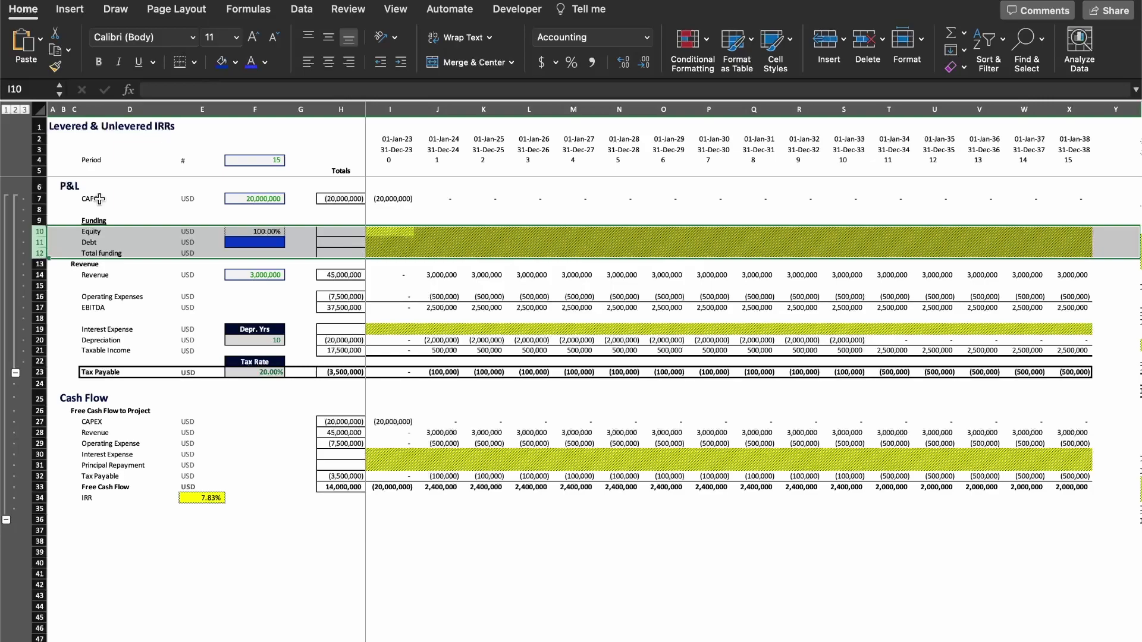
key(Down)
key(Down)
key(Down)
key(Down)
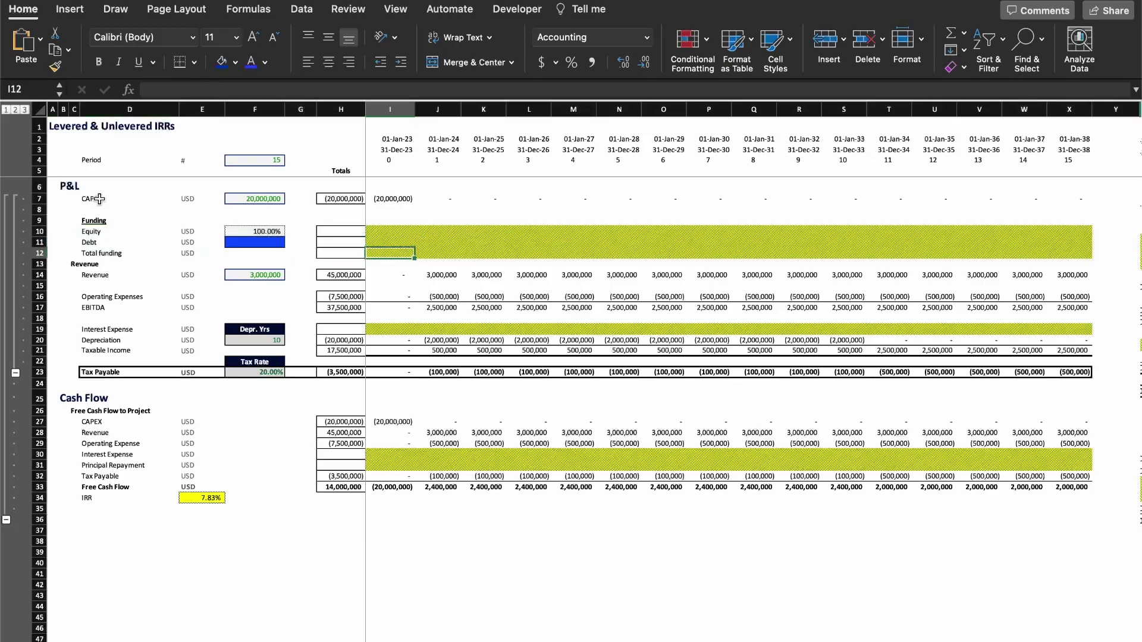
key(Right)
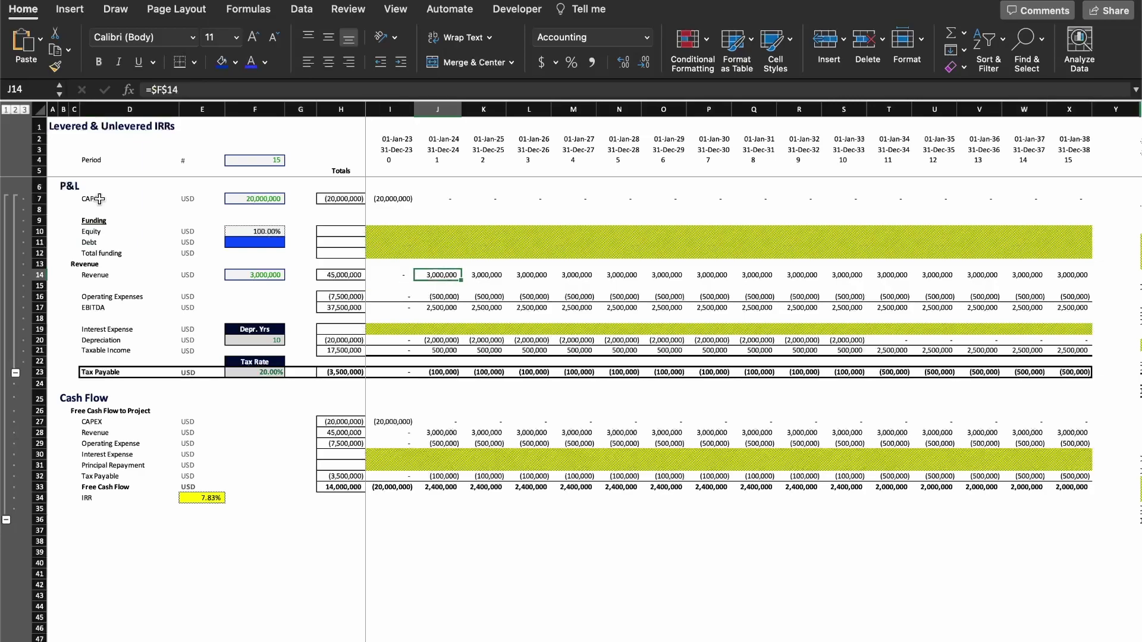
key(F2)
key(Tab)
key(F2)
key(Tab)
key(F2)
key(Tab)
key(F2)
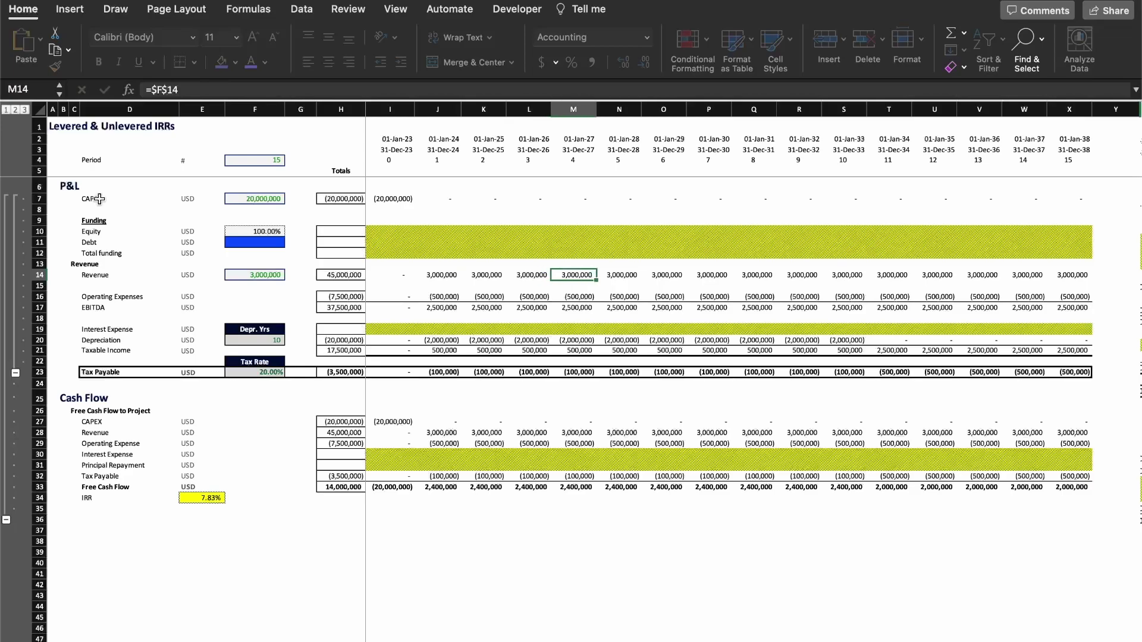
key(Escape)
key(Down)
key(Down)
key(F2)
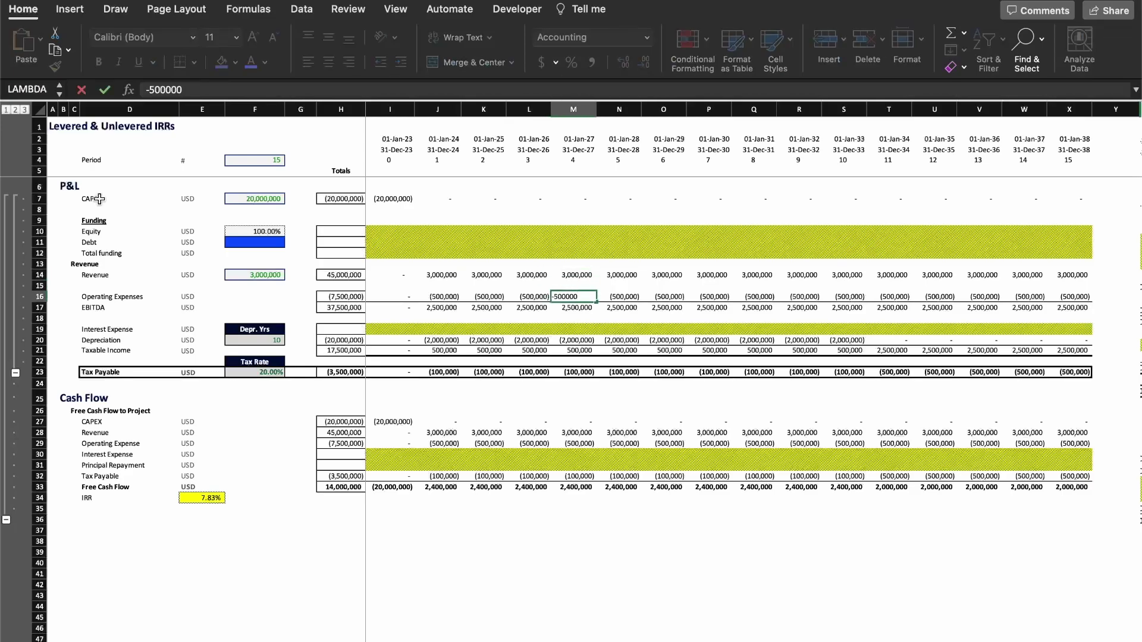
key(Escape)
key(Down)
key(F2)
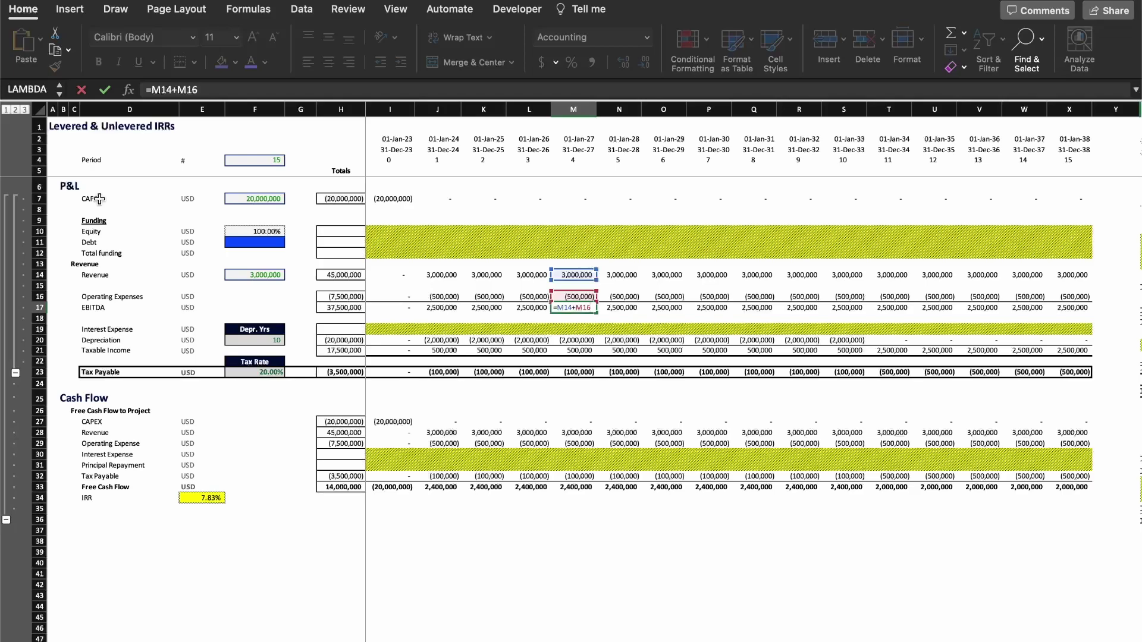
key(Escape)
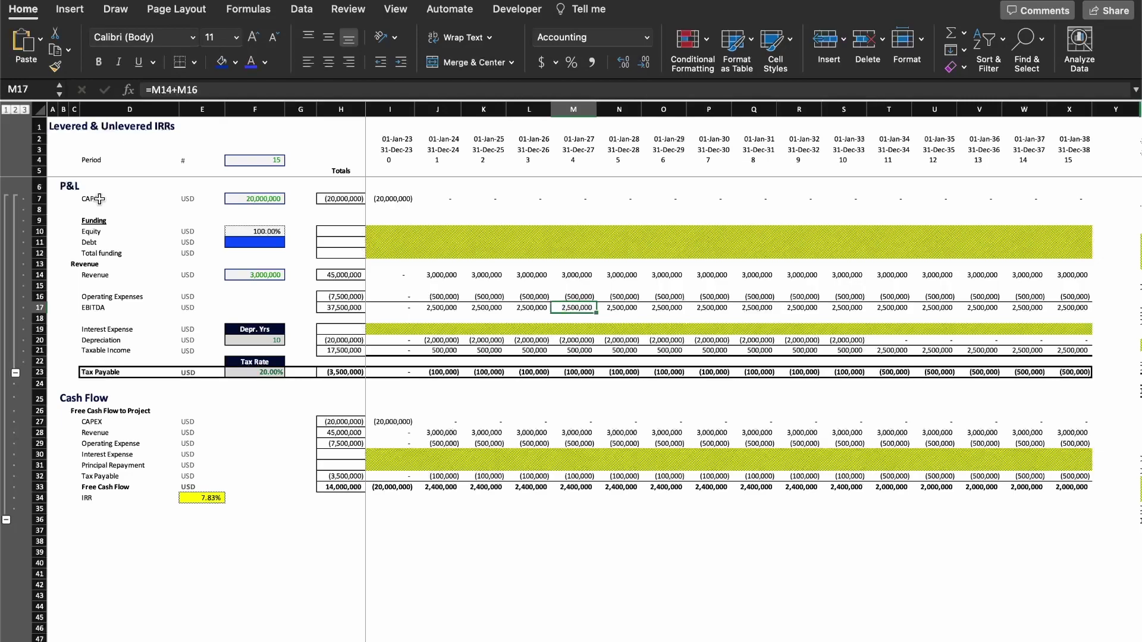
key(Down)
key(Down)
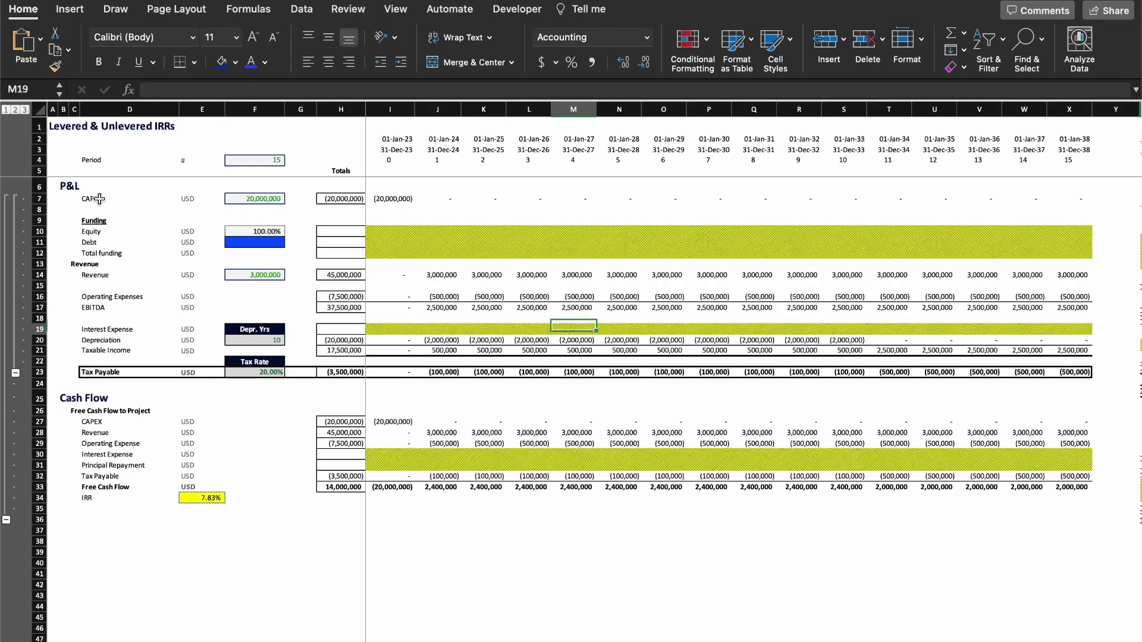
key(shift+space)
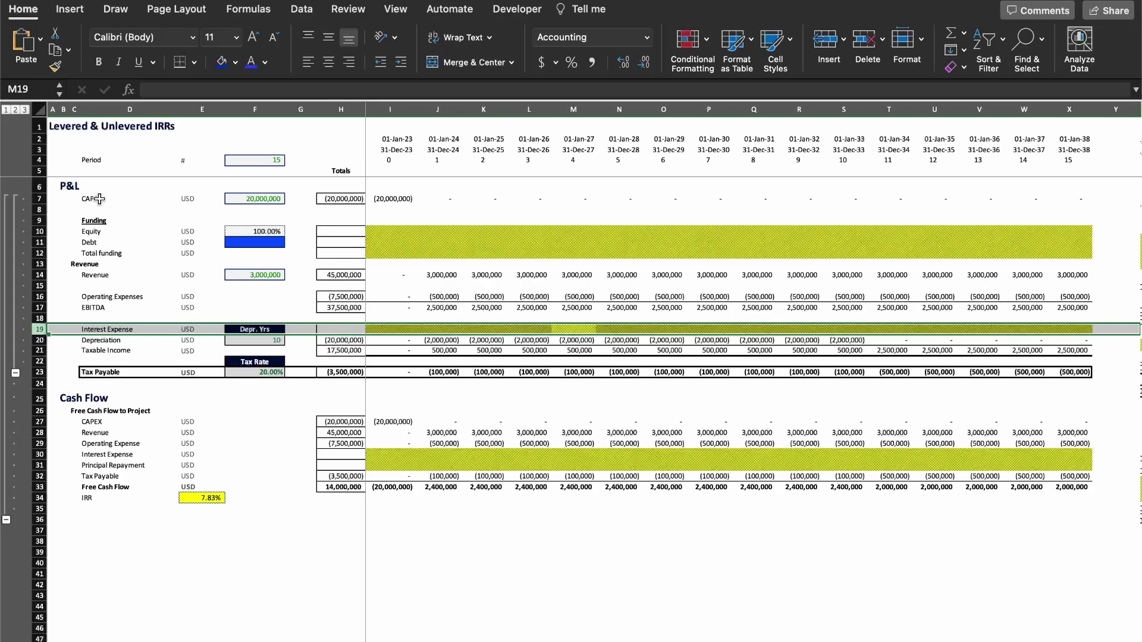
key(Down)
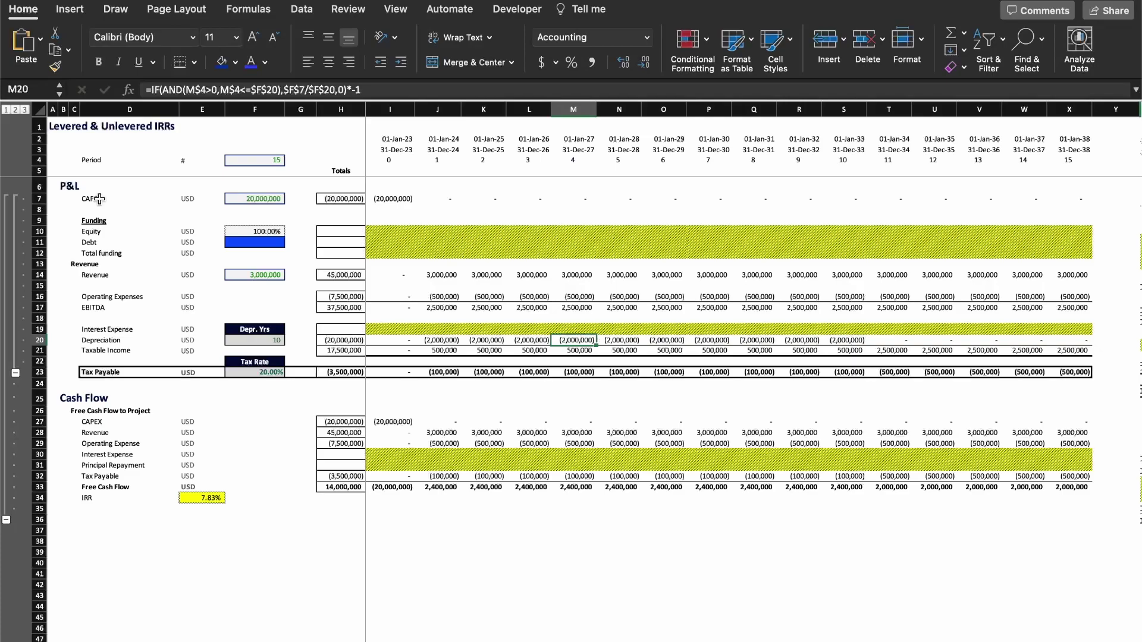
key(F2)
key(Escape)
key(Left)
key(Left)
key(Left)
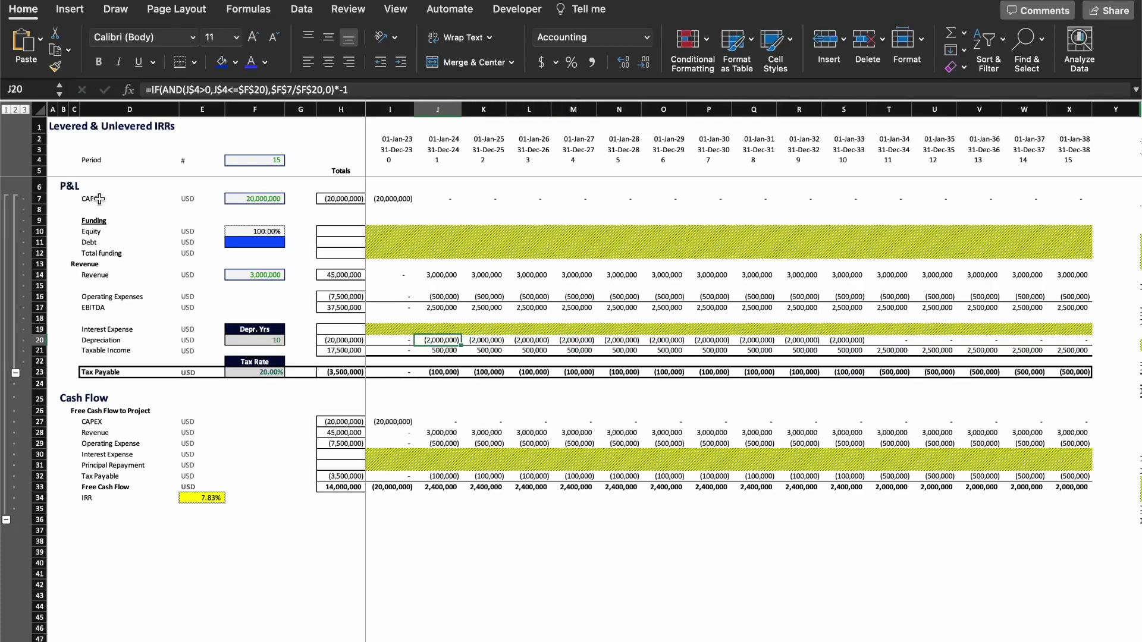
key(Right)
key(Down)
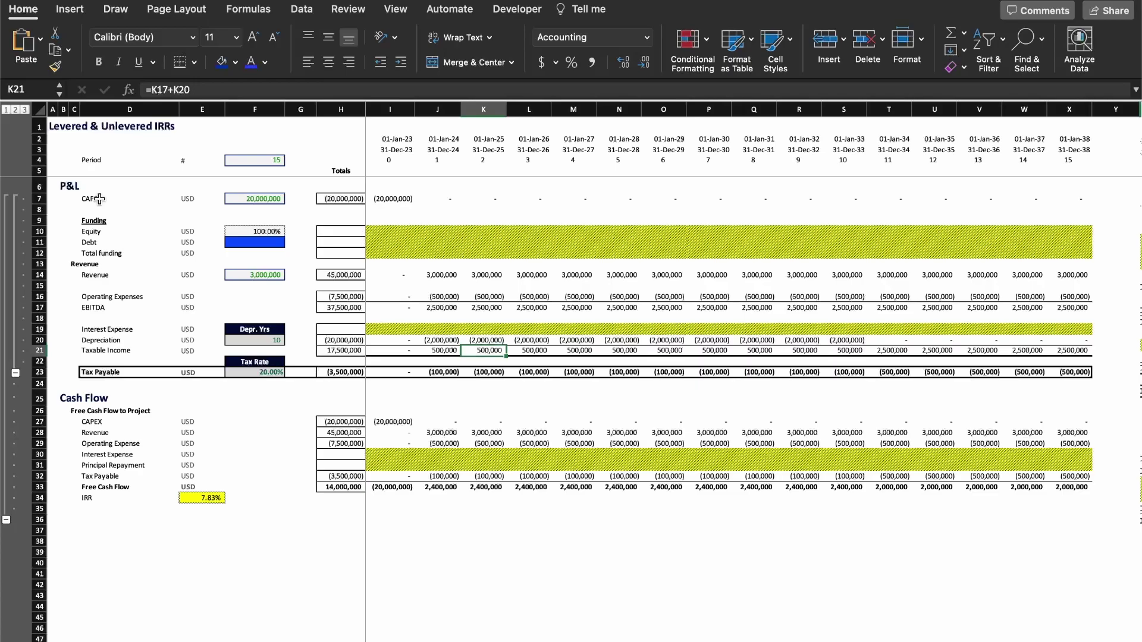
key(Right)
key(Right)
key(Right)
key(Right)
key(Right)
key(Right)
key(Right)
key(Right)
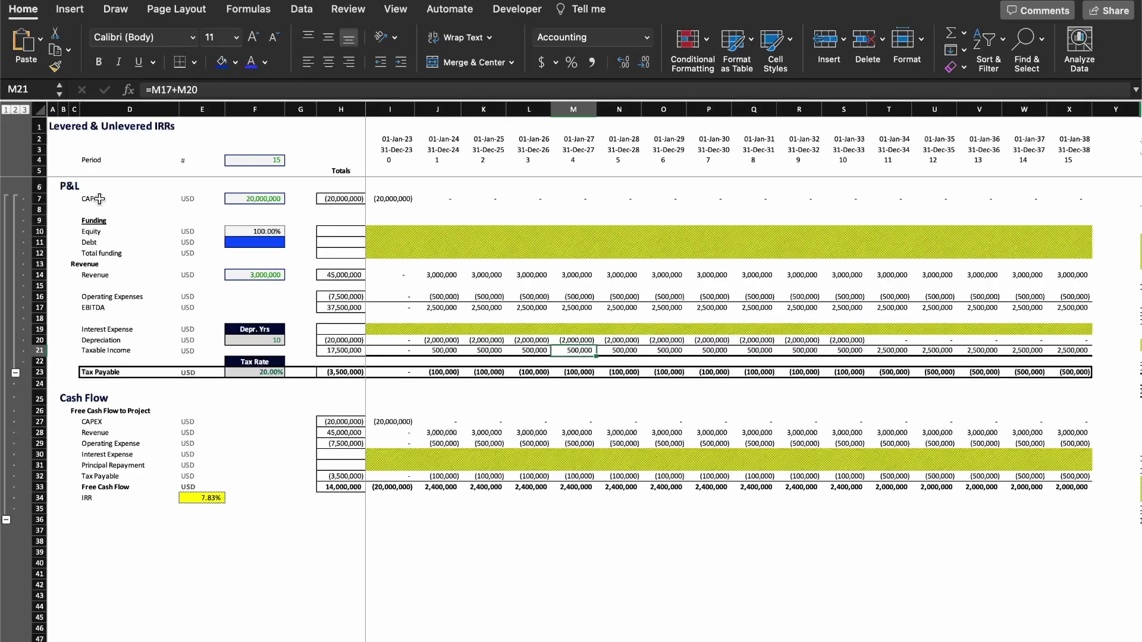
key(F2)
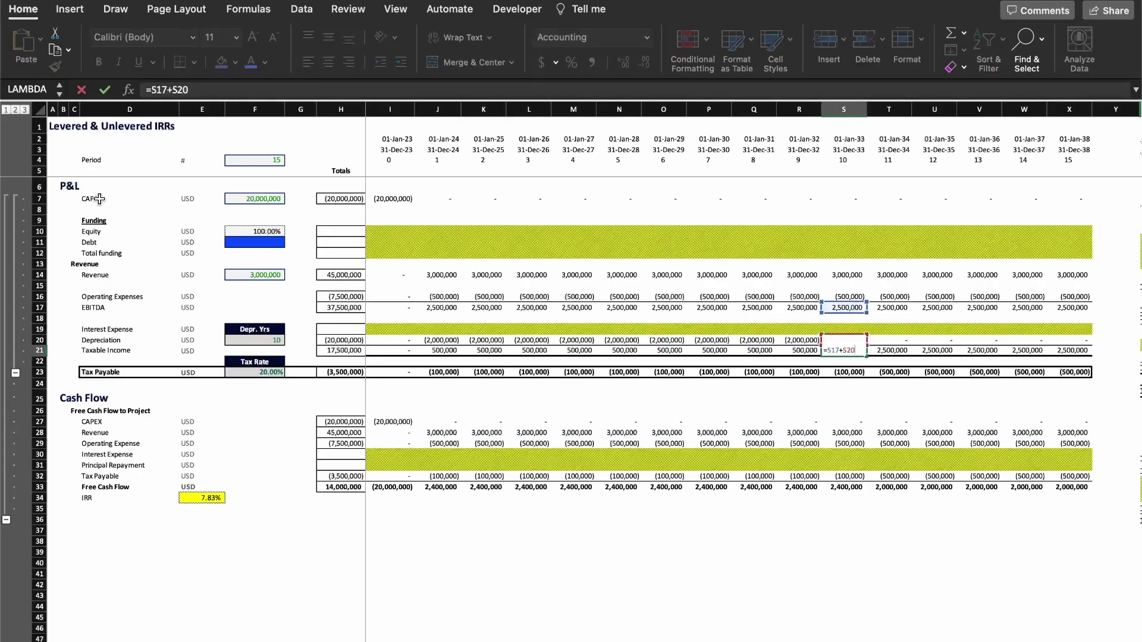
key(Escape)
key(Right)
key(F2)
key(Escape)
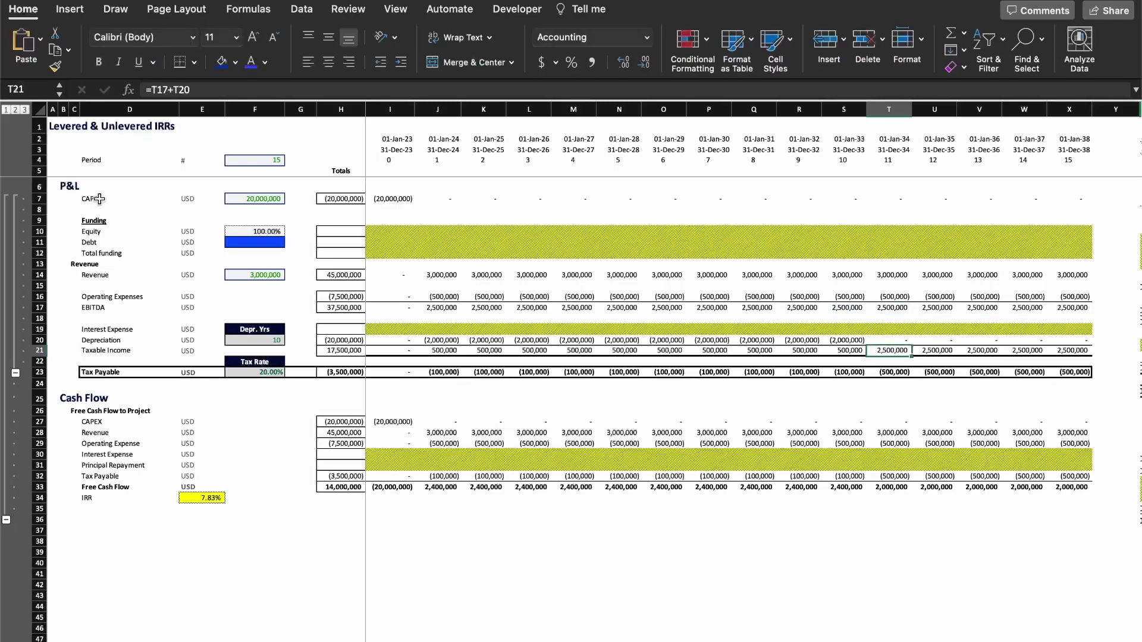
key(Down)
key(Down)
key(Left)
key(Left)
key(Left)
key(Left)
key(Left)
key(Left)
key(Left)
key(Left)
key(Left)
key(Left)
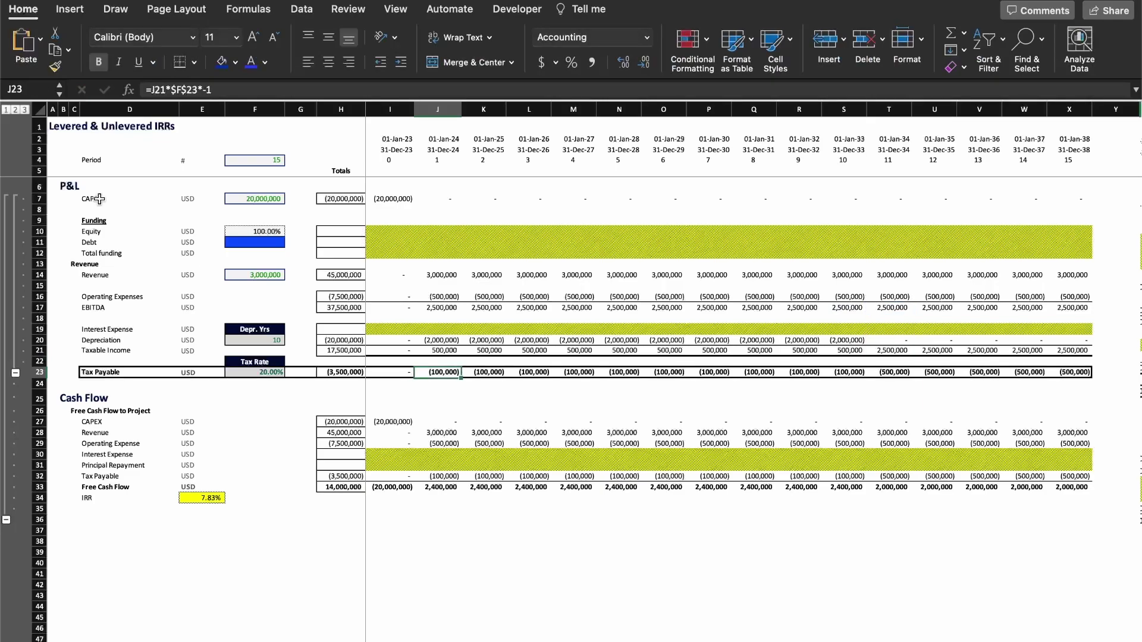
click(250, 372)
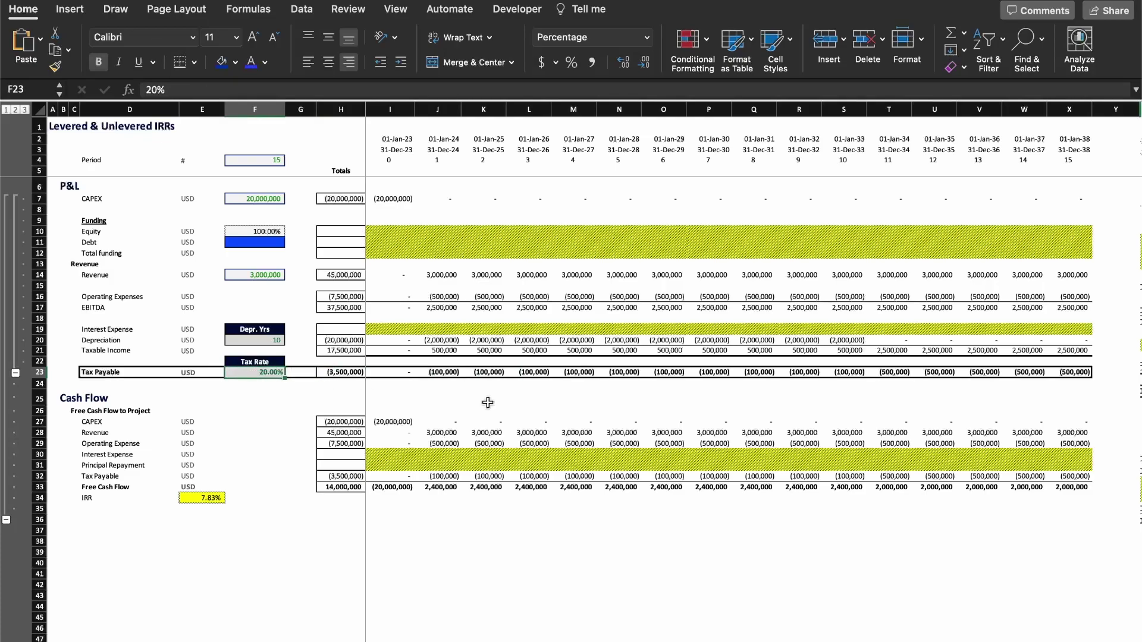
key(Right)
key(Right)
key(Right)
key(Right)
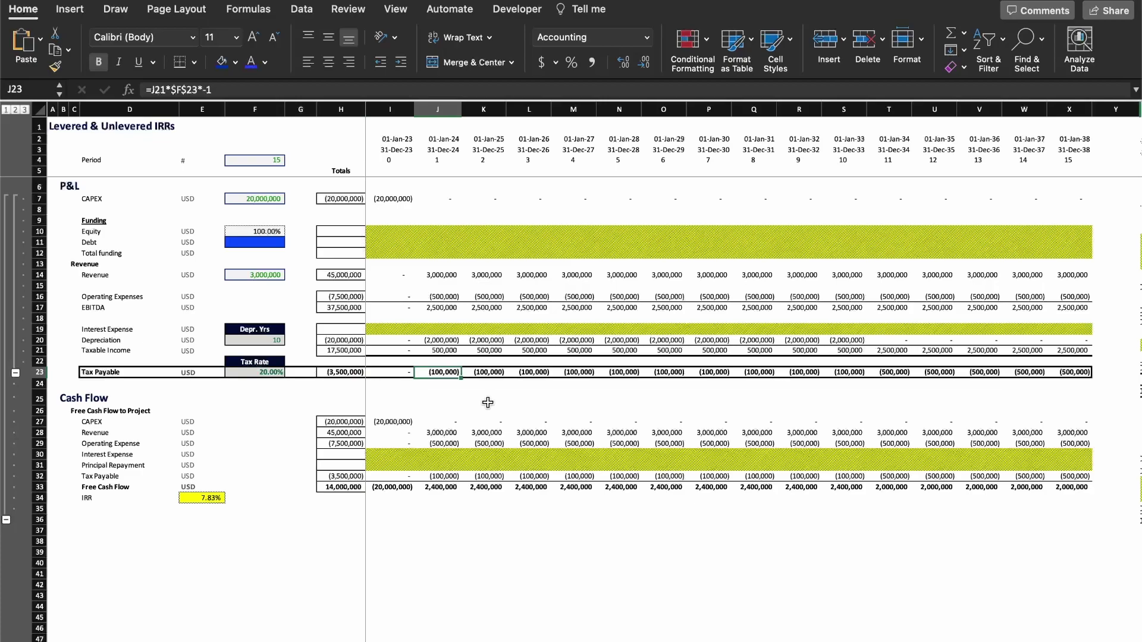
key(shift+Right)
key(shift+Right)
key(shift+Right)
key(shift+Right)
key(shift+Right)
key(shift+Right)
key(shift+Right)
key(shift+Right)
key(shift+Right)
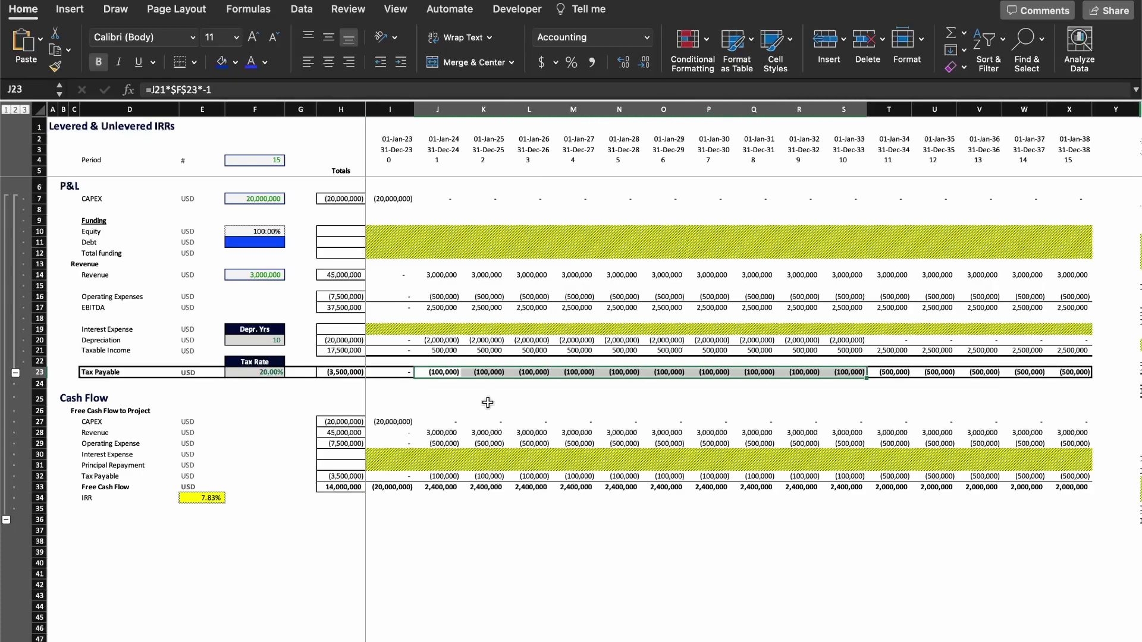
key(ctrl+Right)
key(shift+Left)
key(shift+Left)
key(shift+Left)
key(shift+Left)
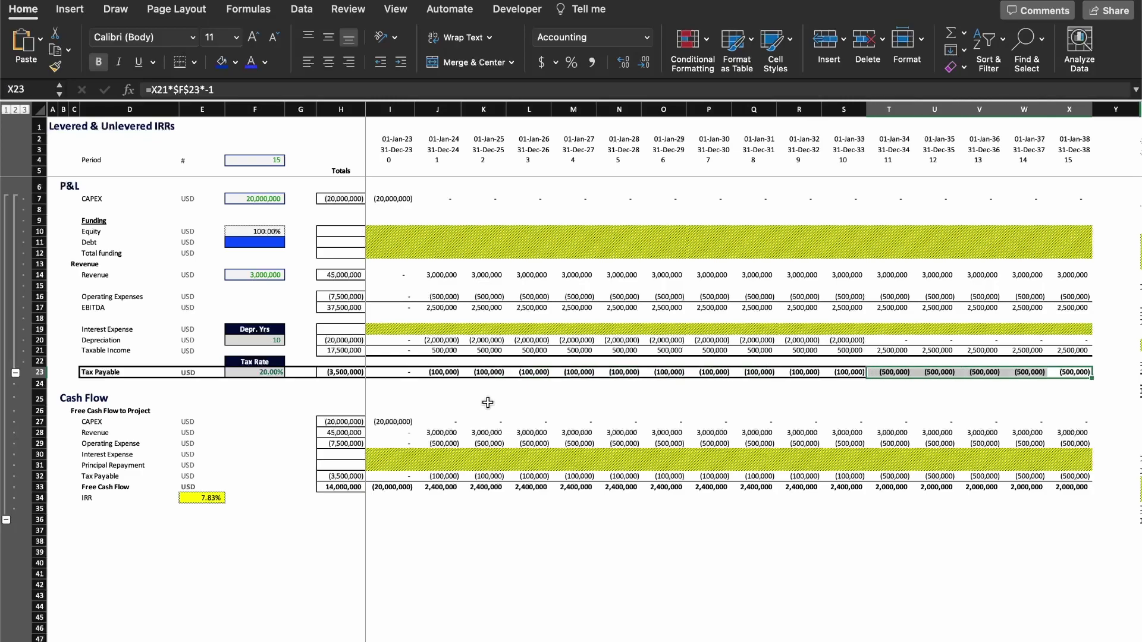
key(Down)
key(Down)
key(Down)
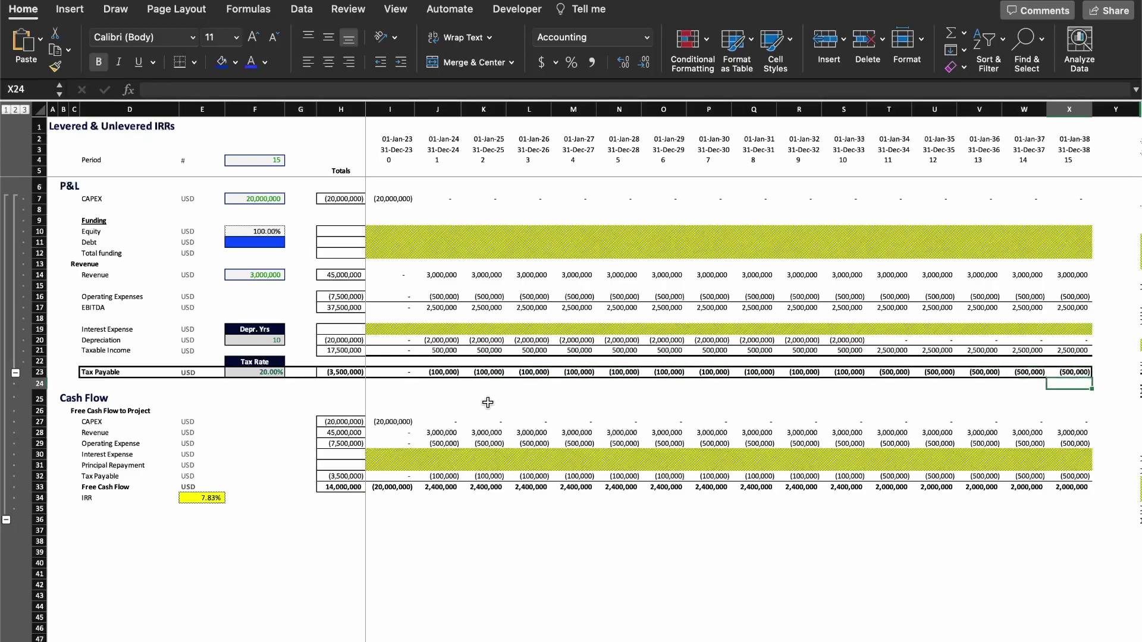
key(shift+space)
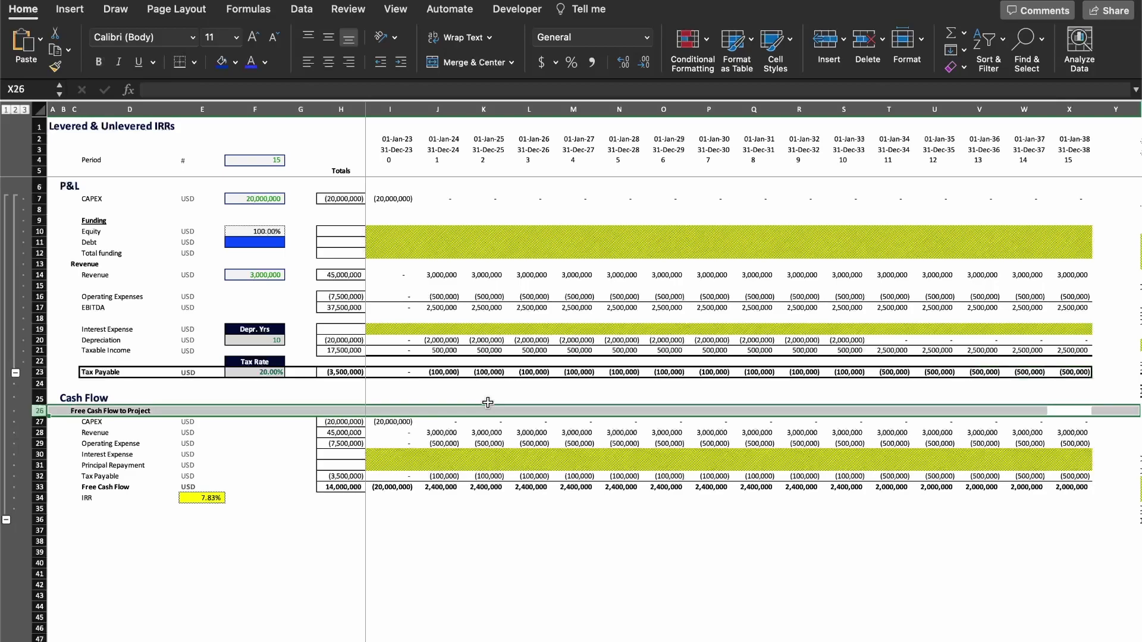
key(Left)
key(Left)
key(ctrl+Left)
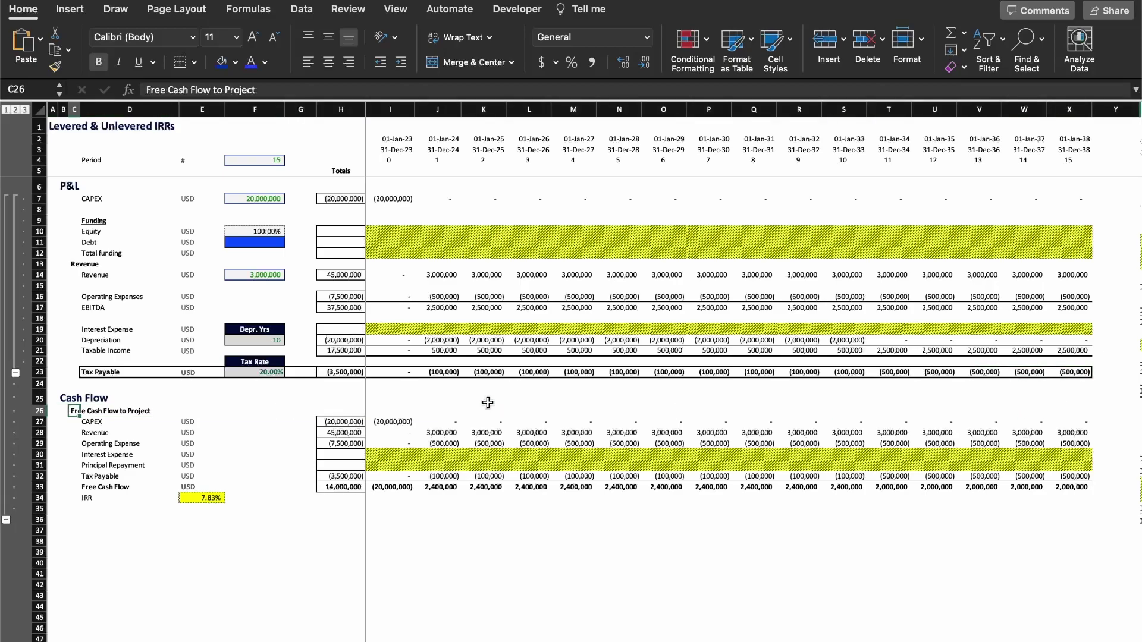
key(Right)
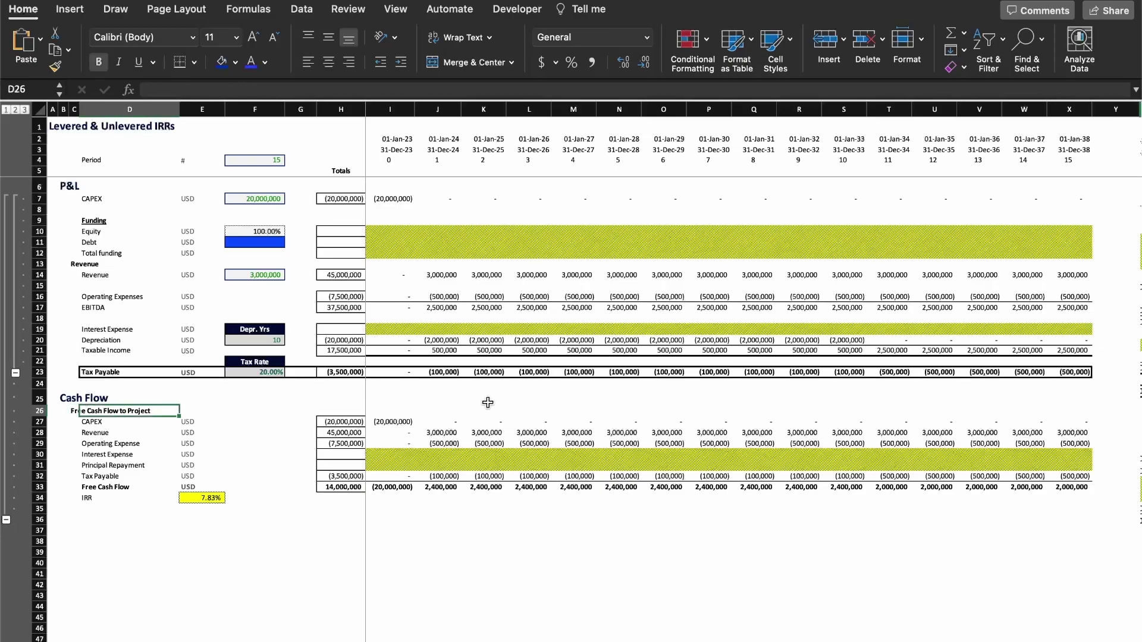
key(Down)
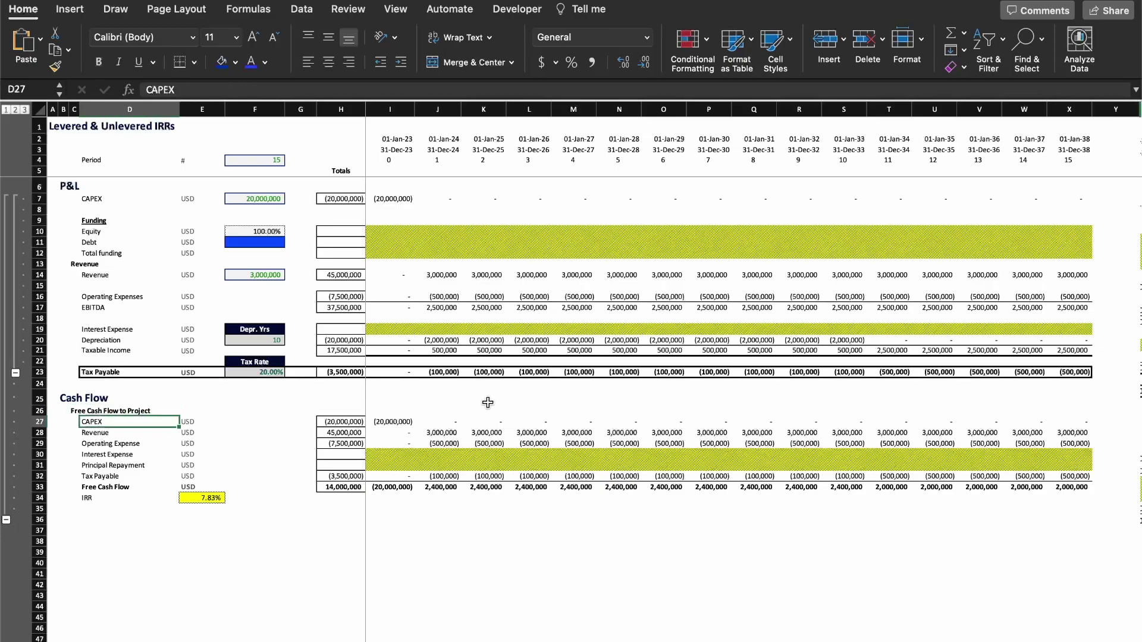
key(shift+space)
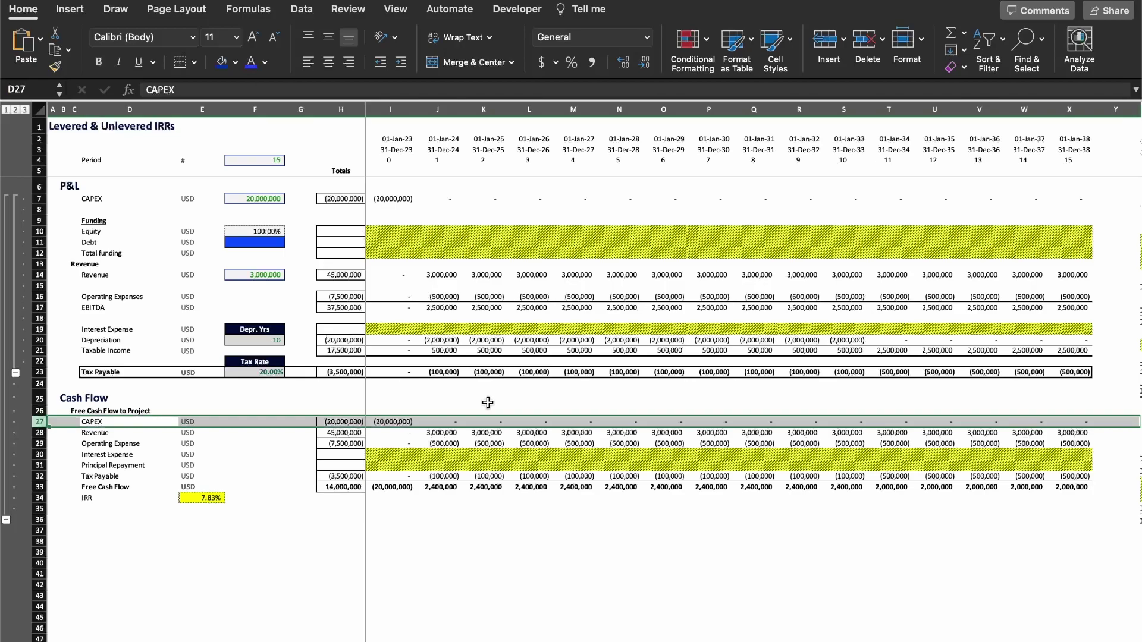
key(Down)
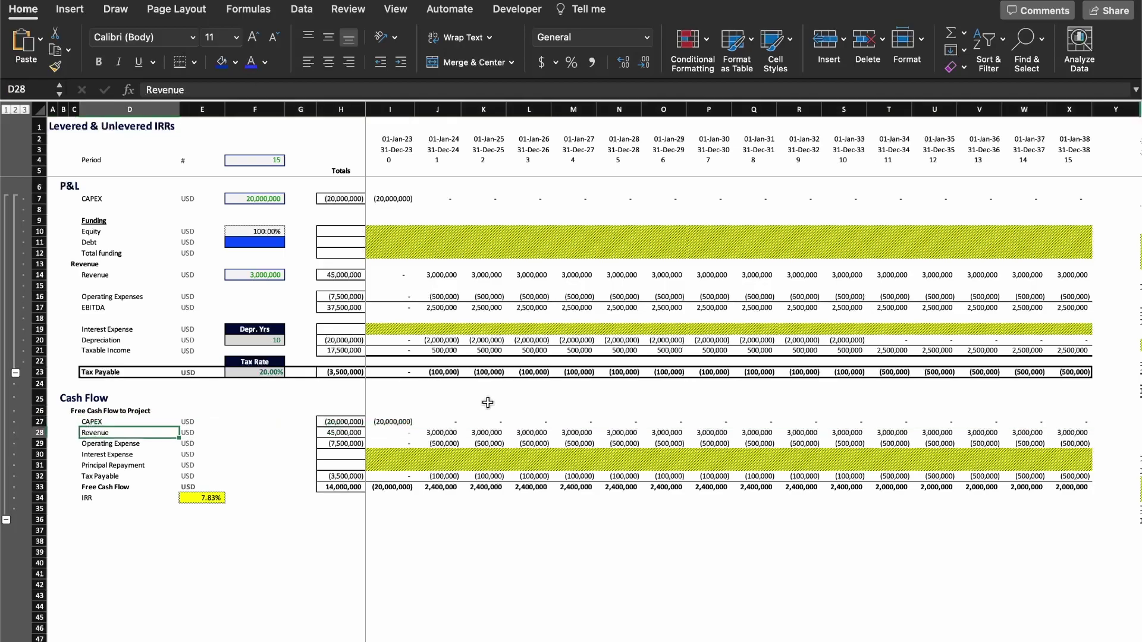
key(shift+space)
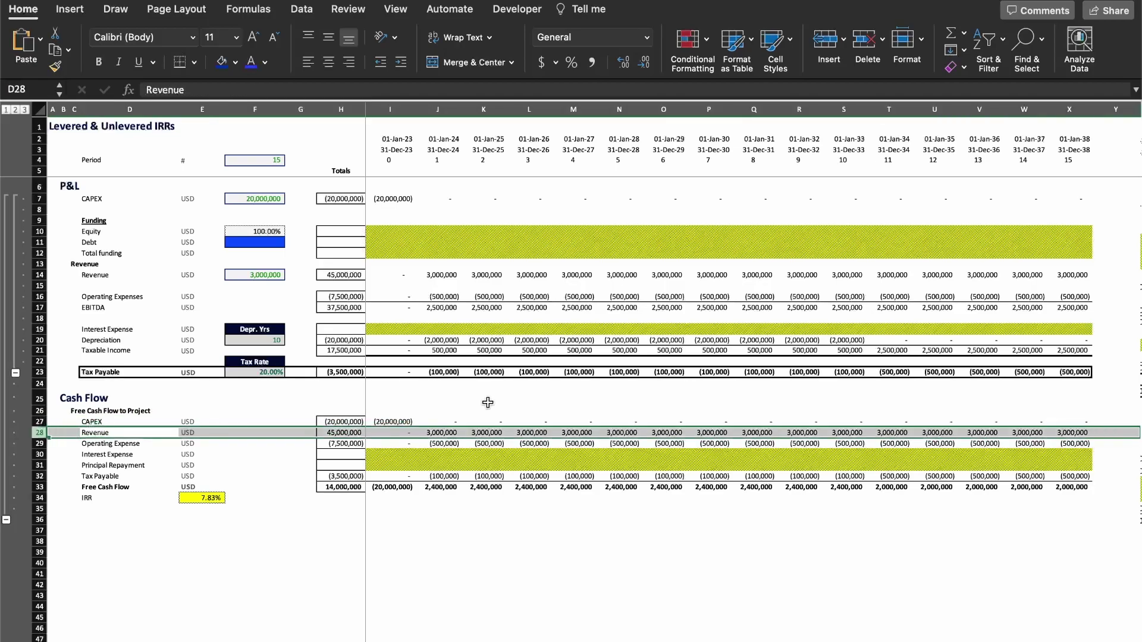
key(Down)
key(shift+space)
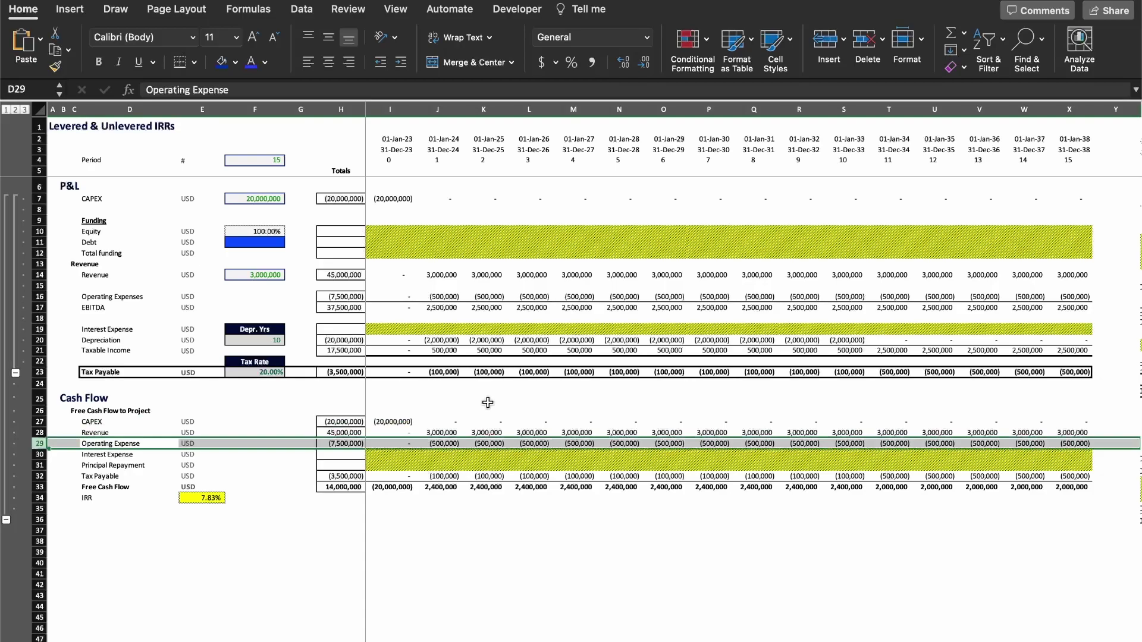
key(Down)
key(shift+space)
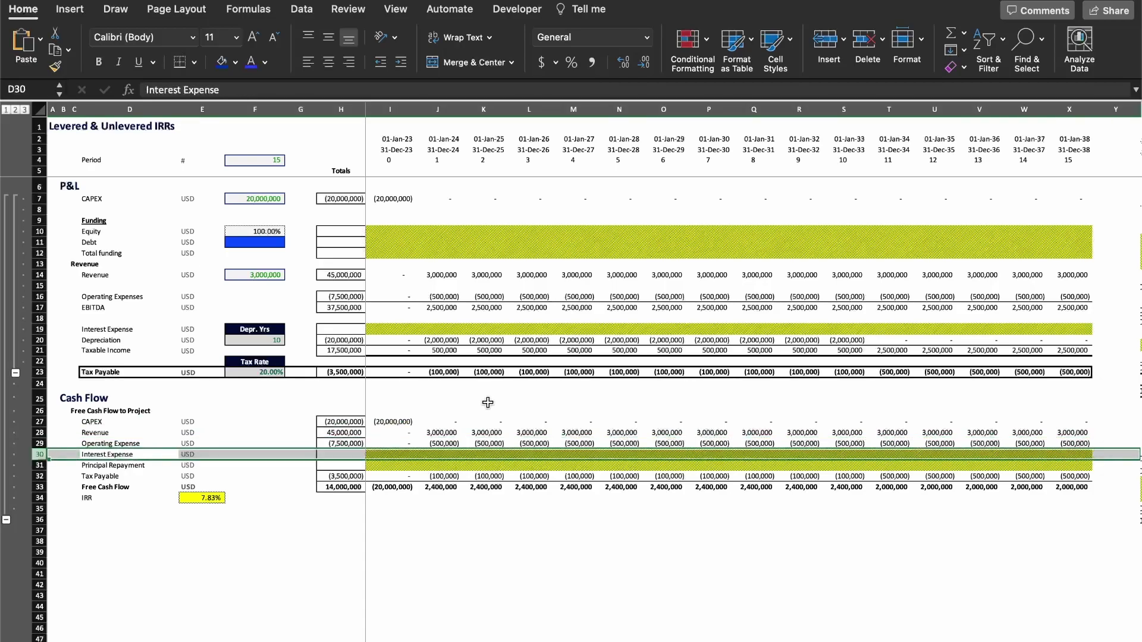
key(shift+Down)
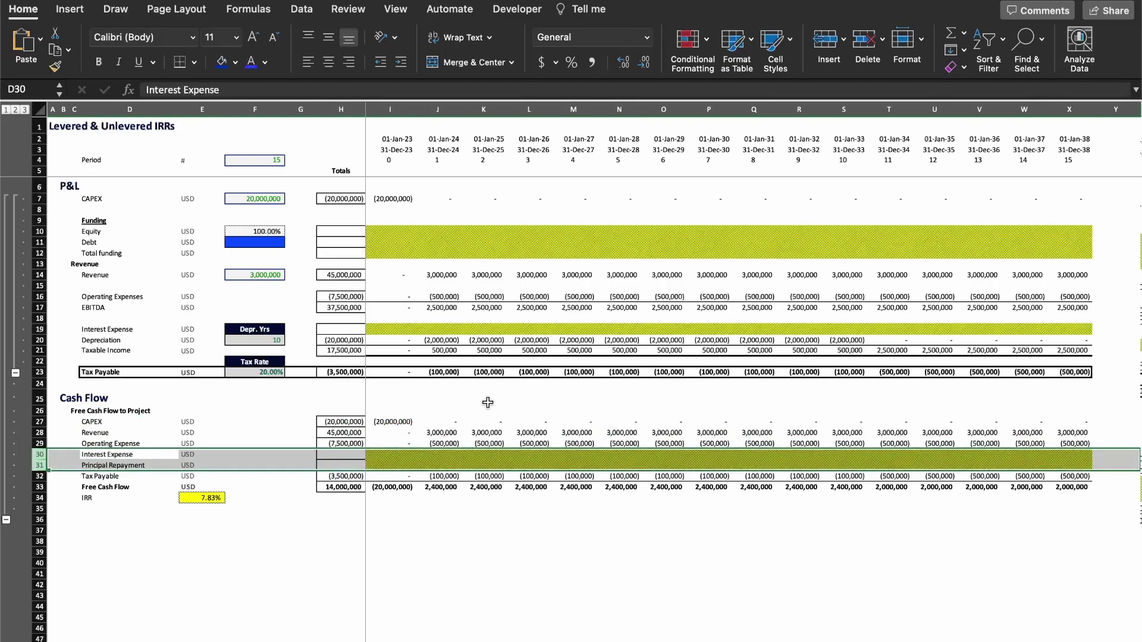
key(Down)
key(Down)
key(shift+space)
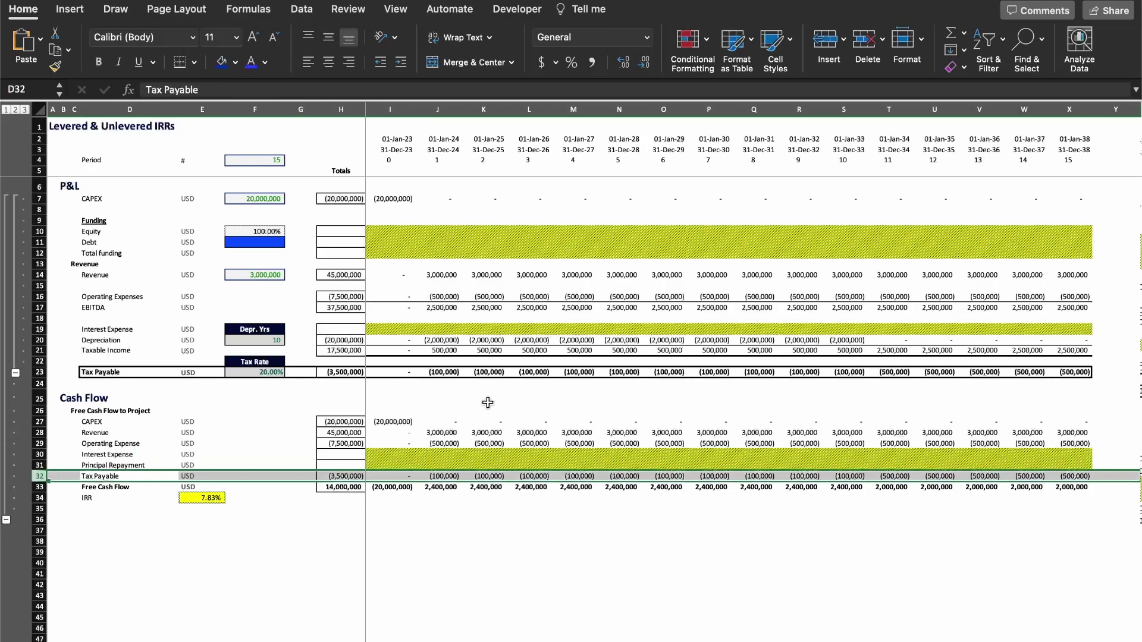
key(Down)
key(Right)
key(Right)
key(Right)
key(Right)
key(Right)
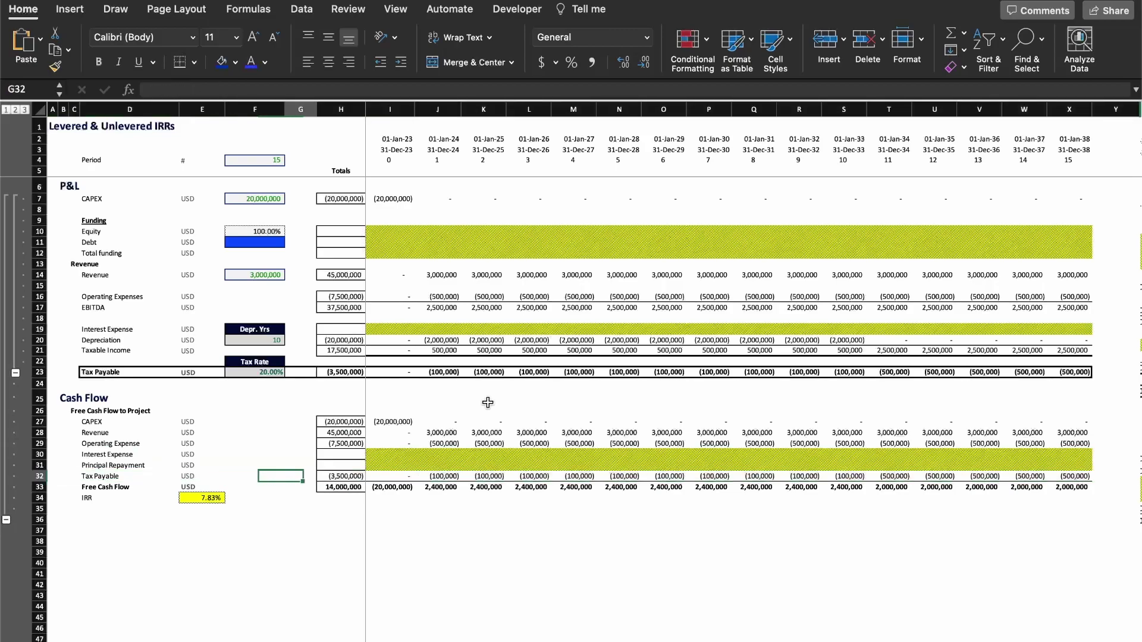
key(F2)
key(Escape)
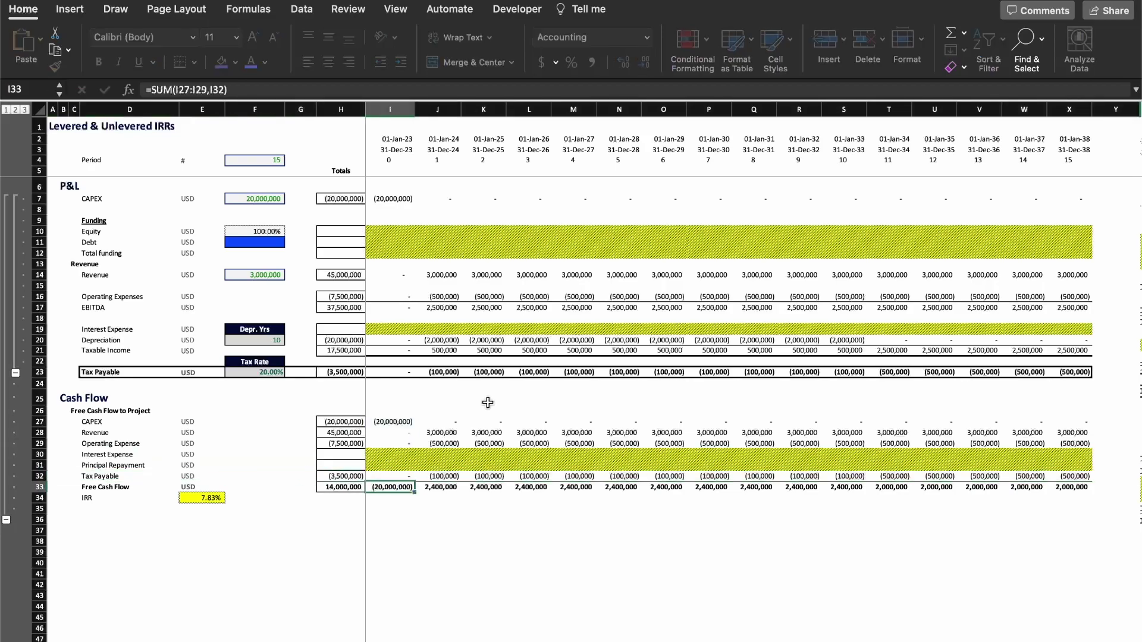
key(Right)
key(shift+space)
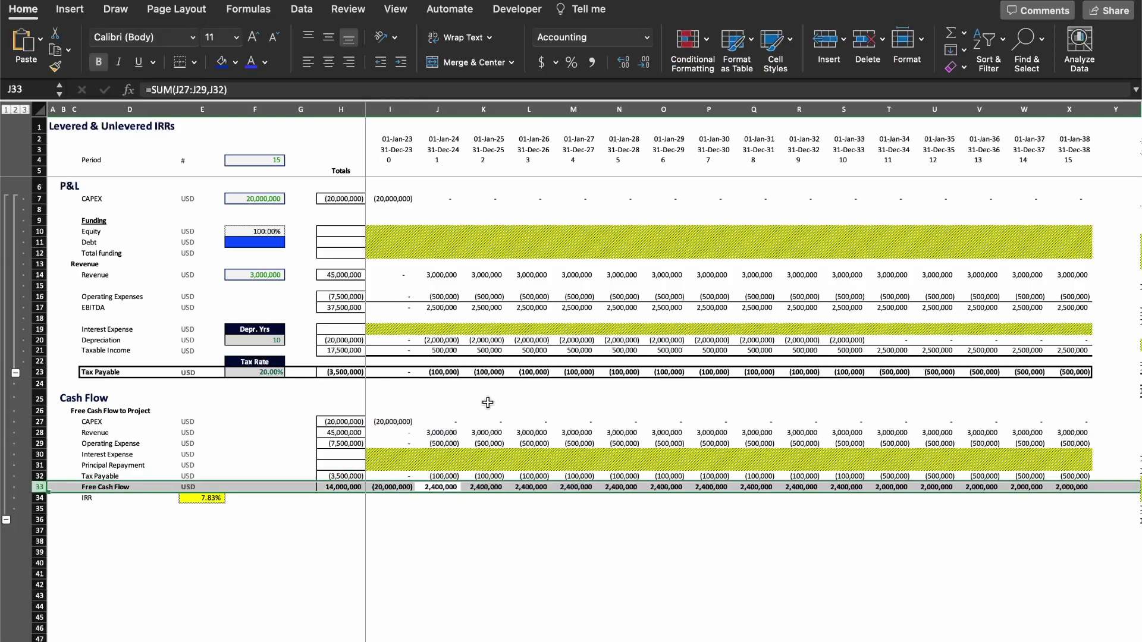
key(Left)
key(Left)
key(Left)
key(Left)
key(Left)
key(Left)
key(Down)
Step: Highlight the project IRR, the 40% Equity and 60% Debt funding rows, and Interest Expense
key(Right)
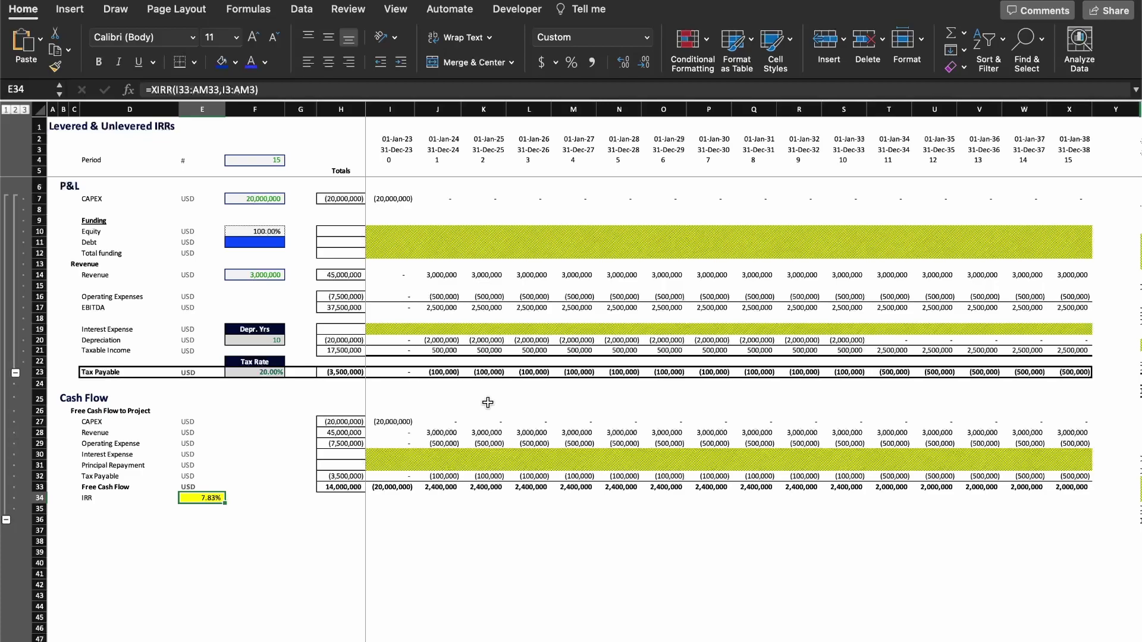
click(399, 230)
key(shift+space)
key(shift+Down)
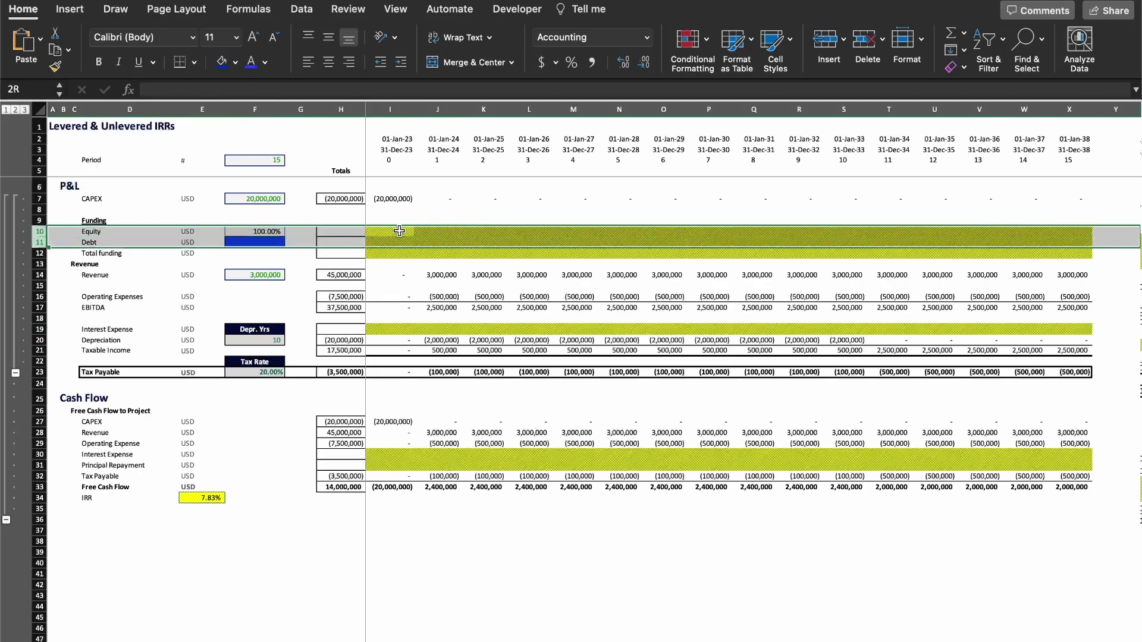
click(416, 326)
key(shift+space)
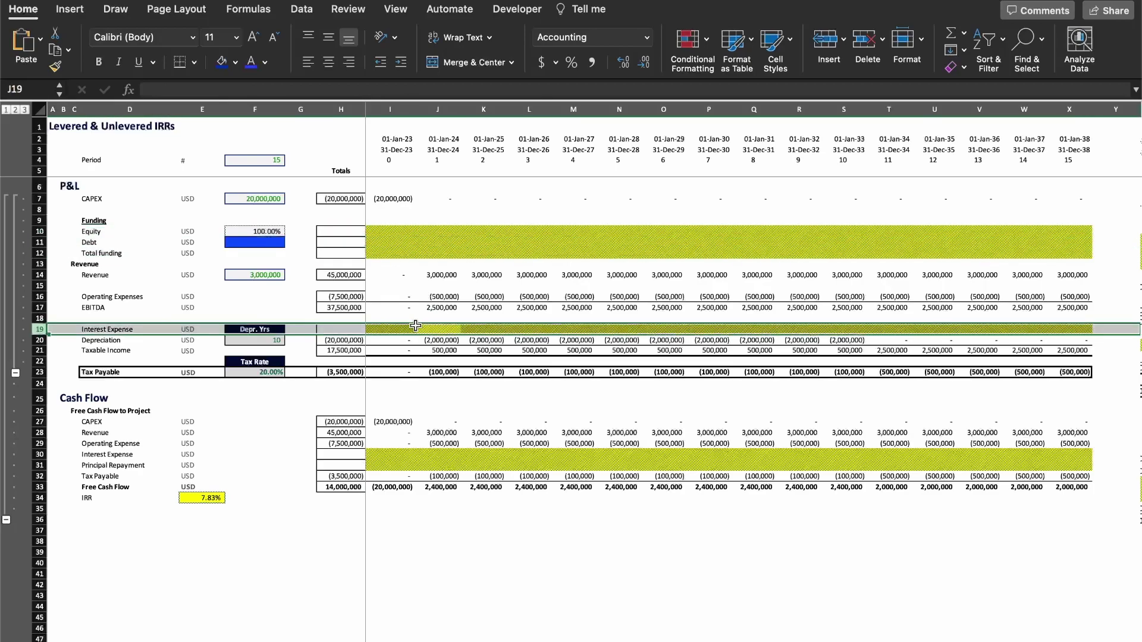
click(422, 553)
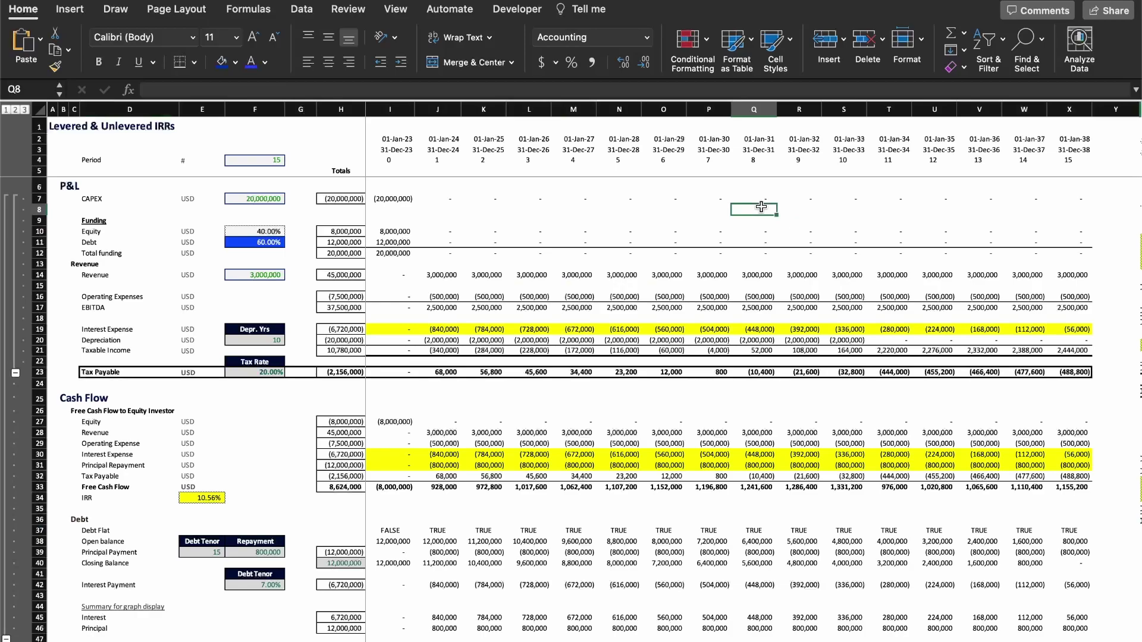
key(Up)
key(Up)
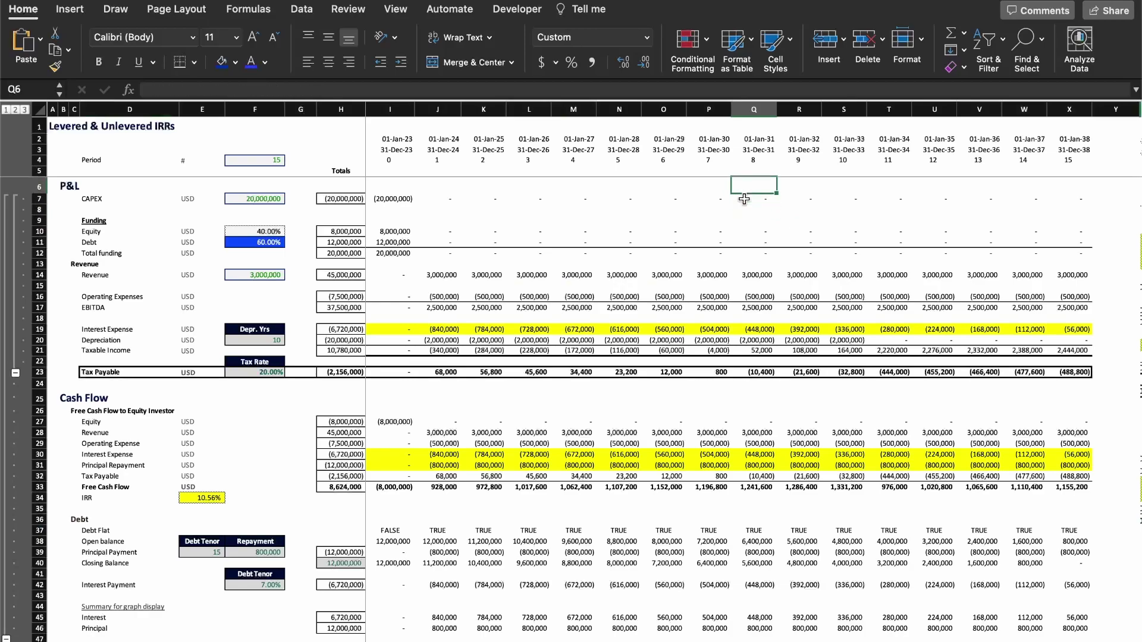
key(shift+space)
key(ctrl+Left)
key(ctrl+Down)
key(shift+space)
key(Right)
key(ctrl+Down)
key(ctrl+Down)
key(shift+space)
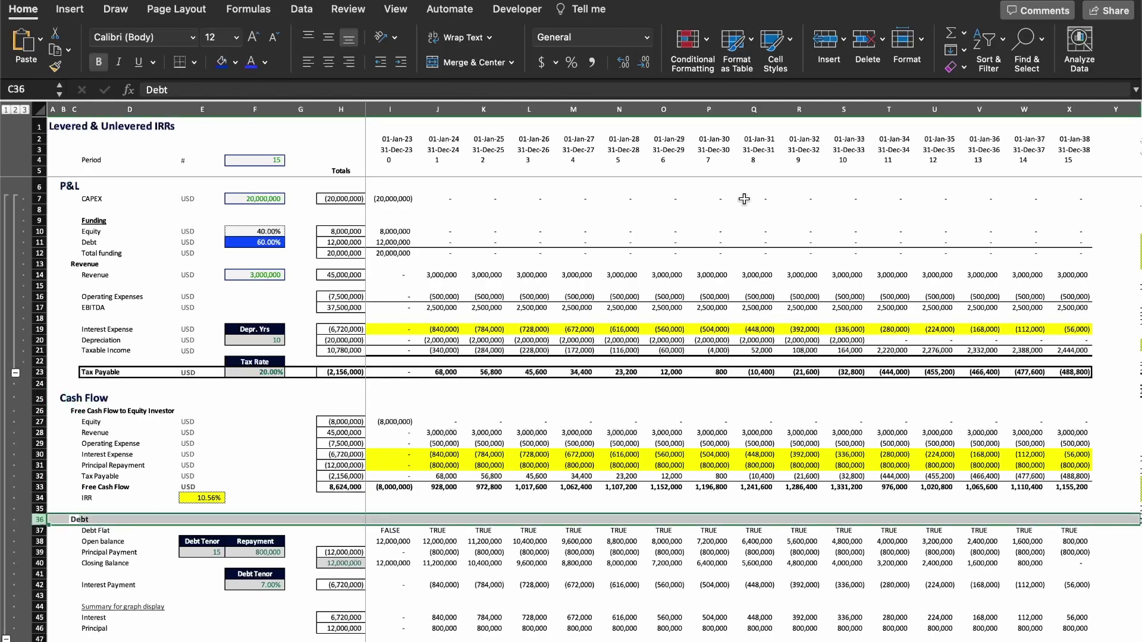
key(Down)
key(Down)
key(Down)
key(Down)
key(Down)
key(Down)
key(Down)
key(Down)
key(Down)
key(ctrl+Up)
key(Down)
key(Down)
key(Down)
key(Down)
key(Down)
key(Down)
key(Down)
key(Down)
key(Down)
key(shift+space)
key(shift+Down)
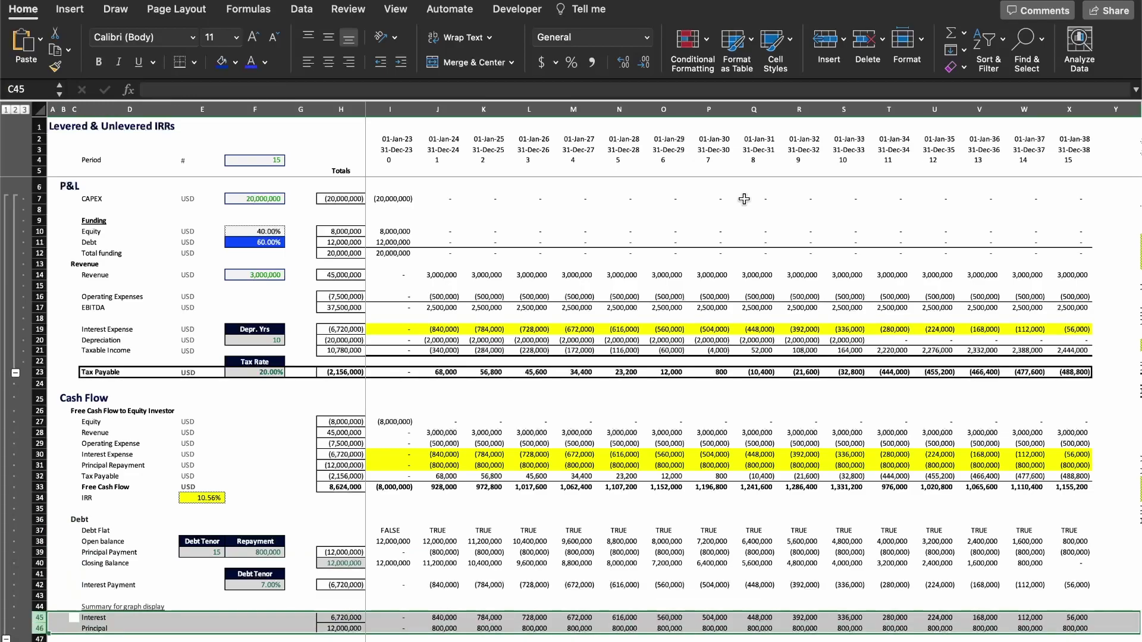
click(496, 199)
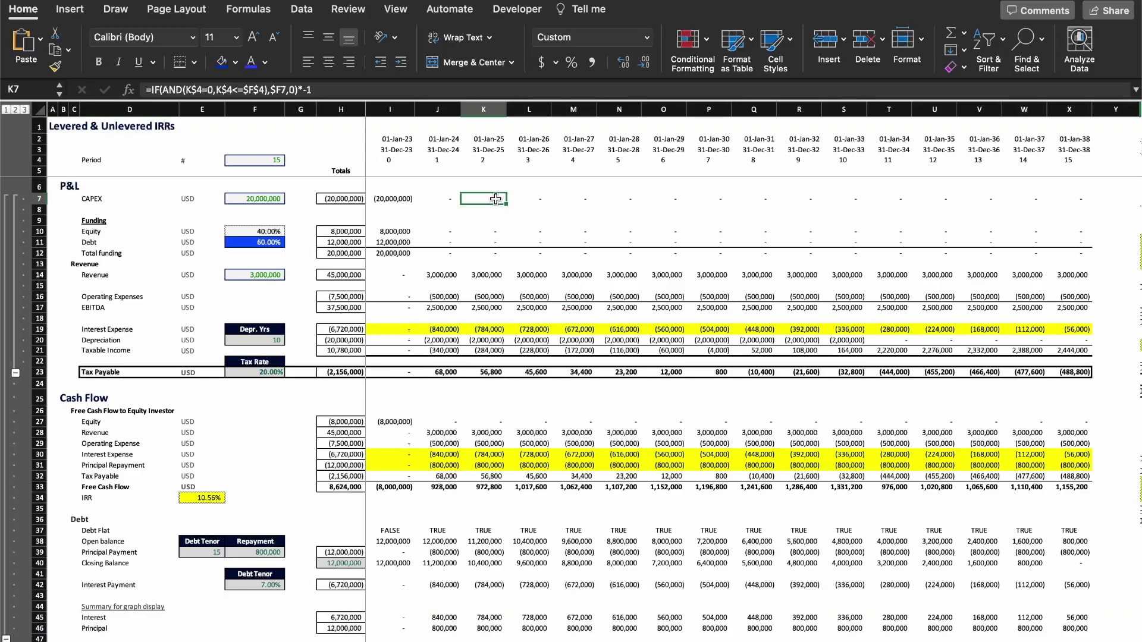
key(shift+space)
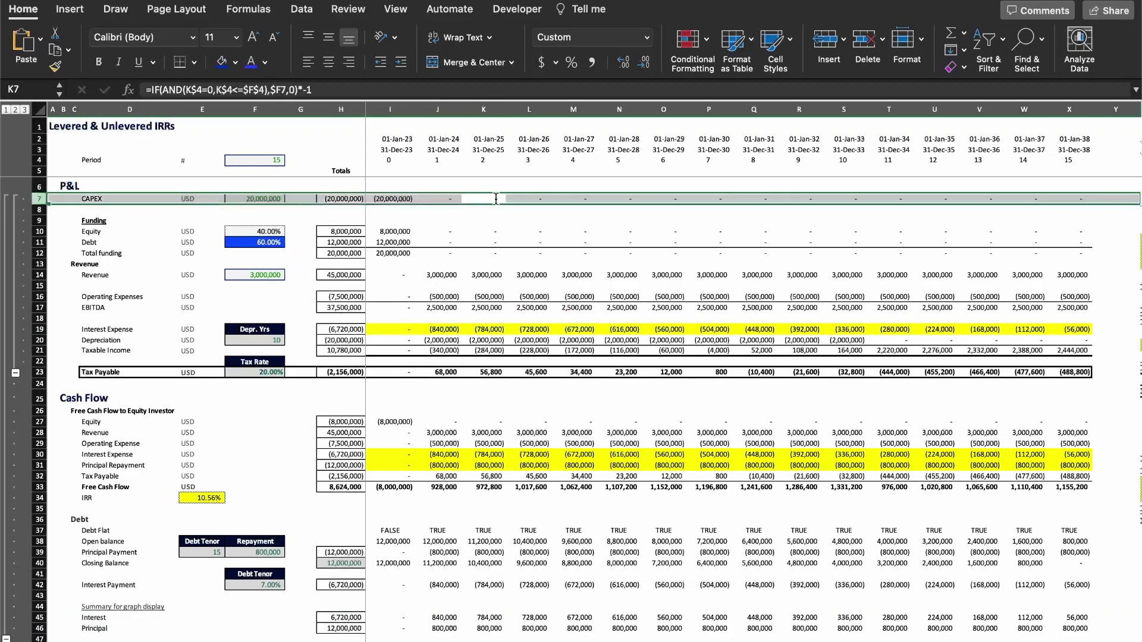
key(Down)
key(Down)
key(Down)
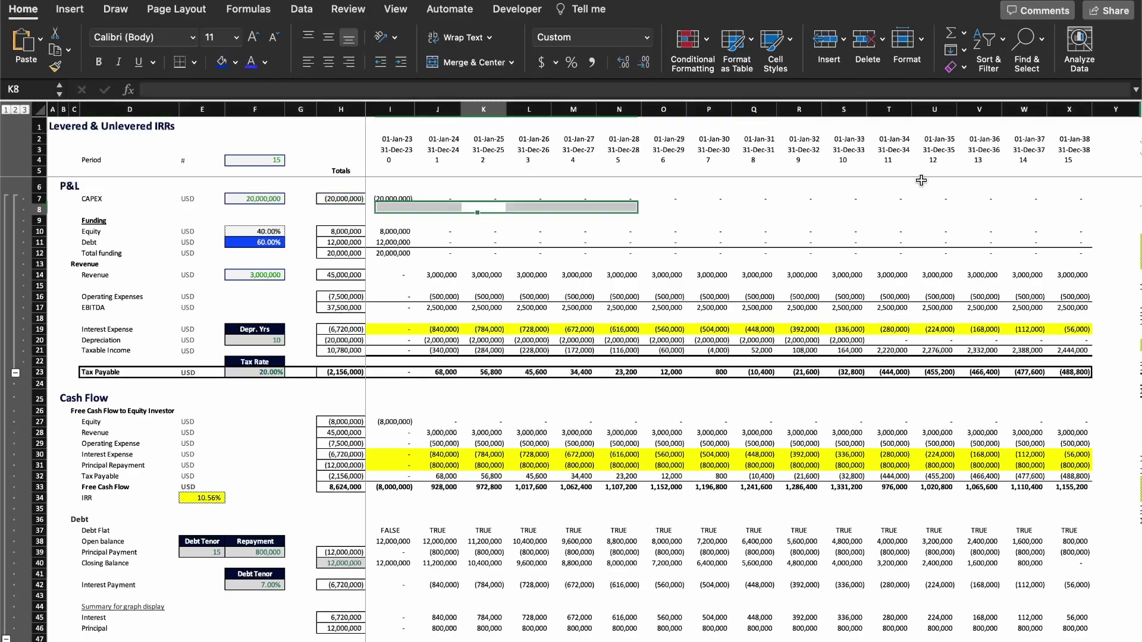
key(shift+space)
key(shift+Down)
key(Left)
key(Left)
key(Left)
key(Left)
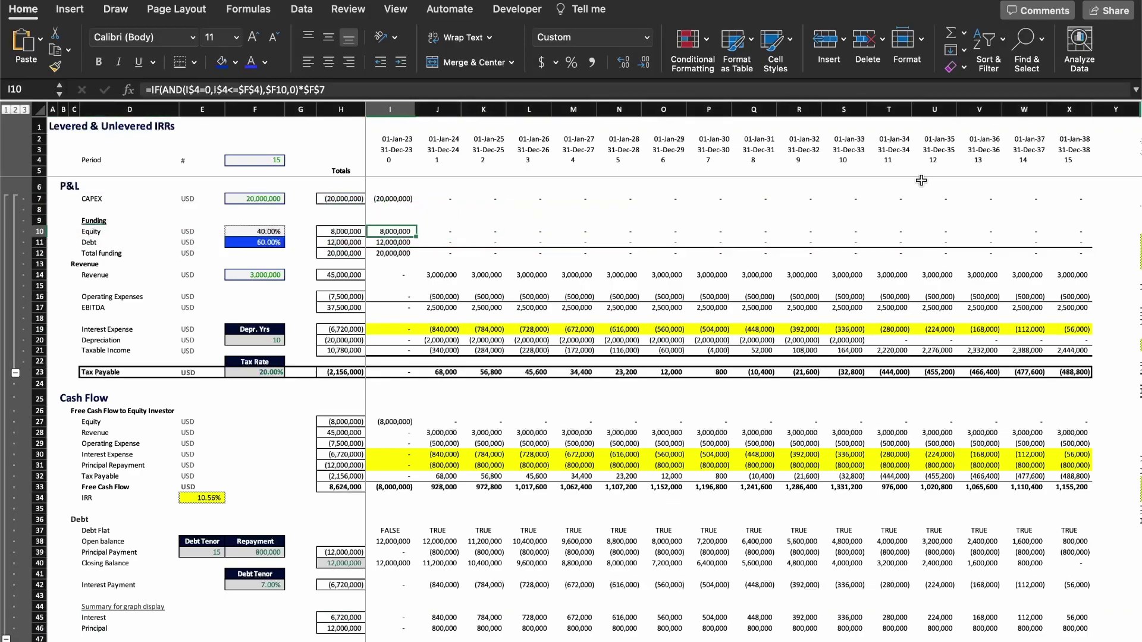
key(Down)
key(Left)
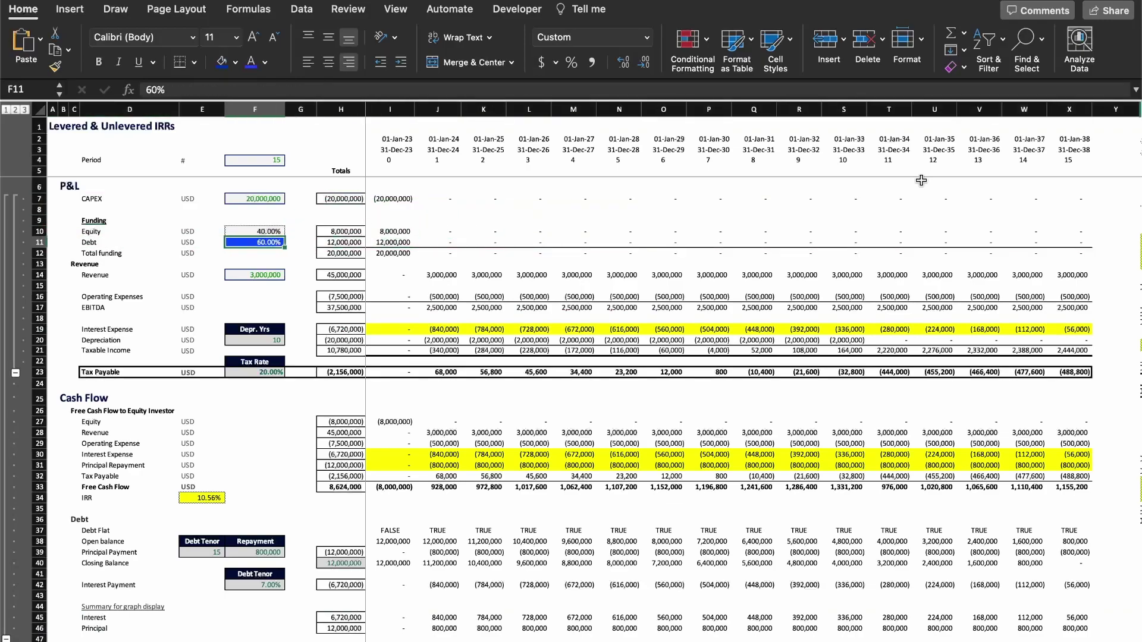
key(Up)
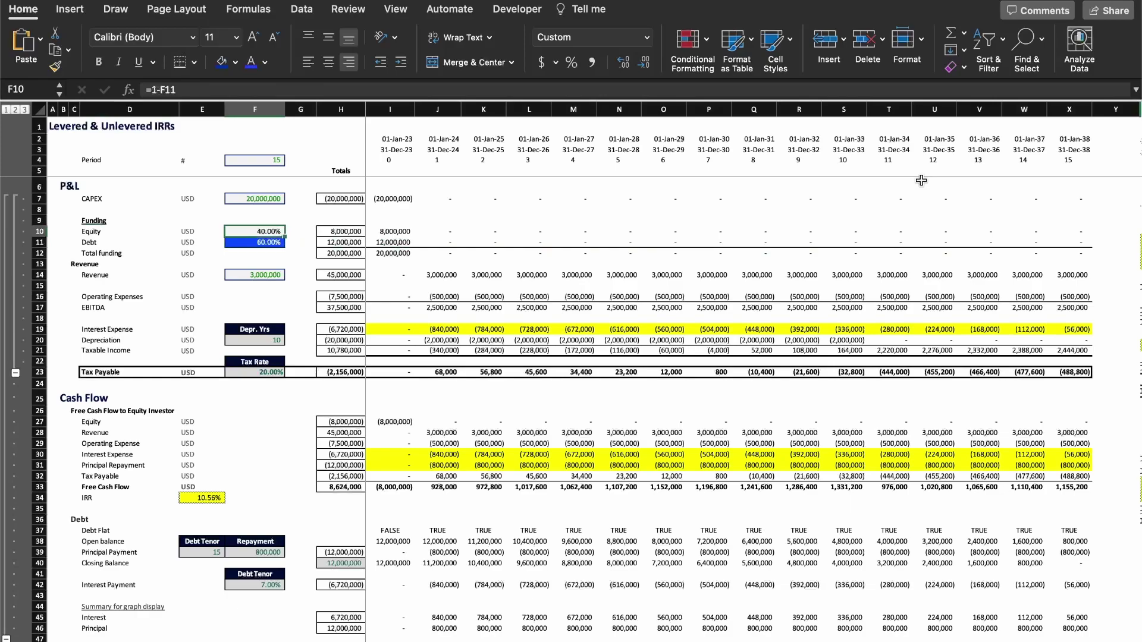
key(shift+space)
key(shift+Down)
key(shift+Down)
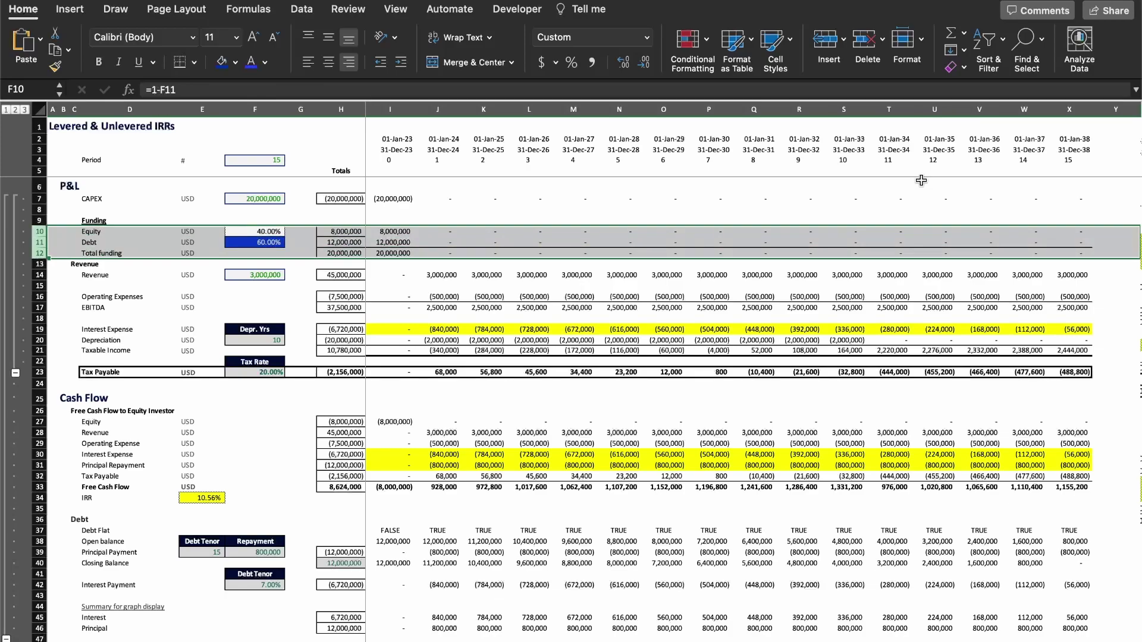
key(Down)
key(Down)
key(Down)
key(Down)
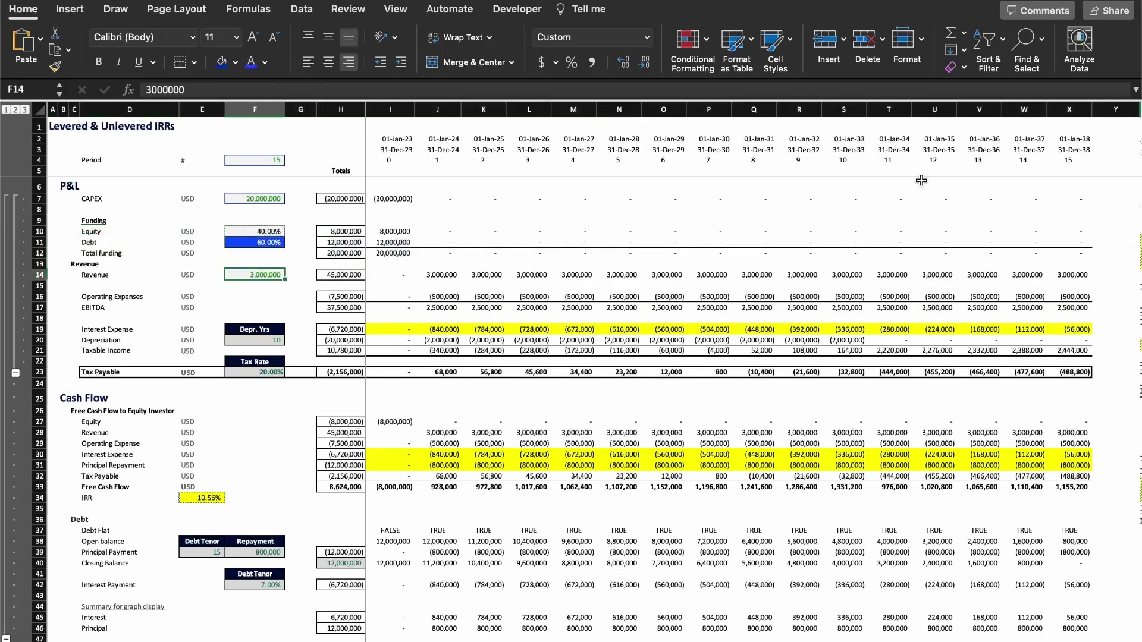
key(shift+space)
key(Right)
key(Right)
key(Right)
key(Right)
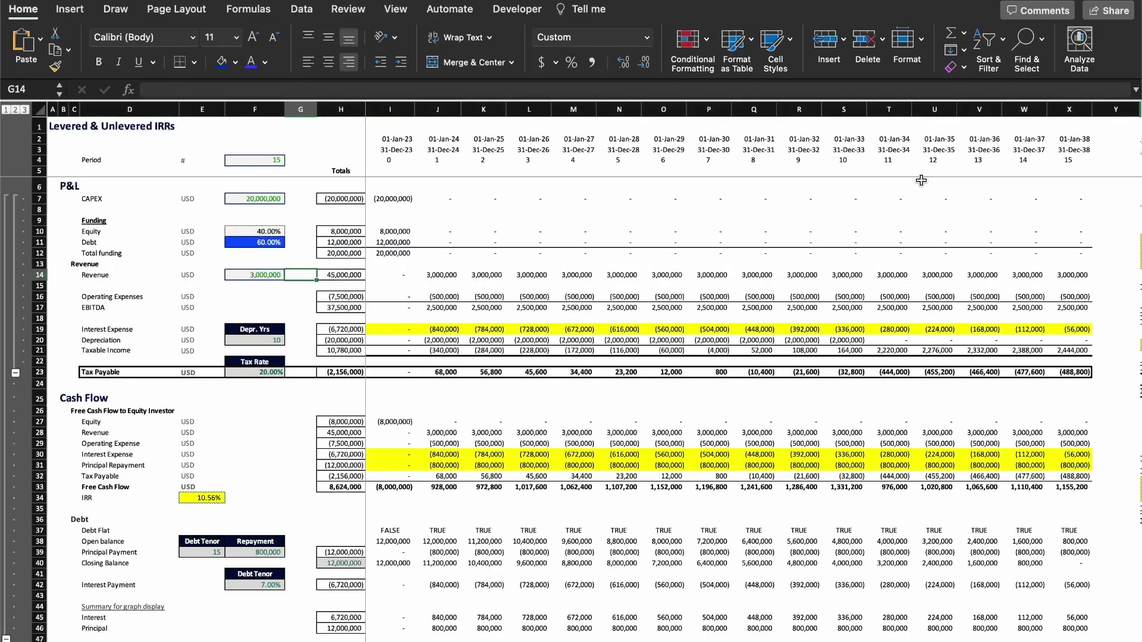
key(Down)
key(Down)
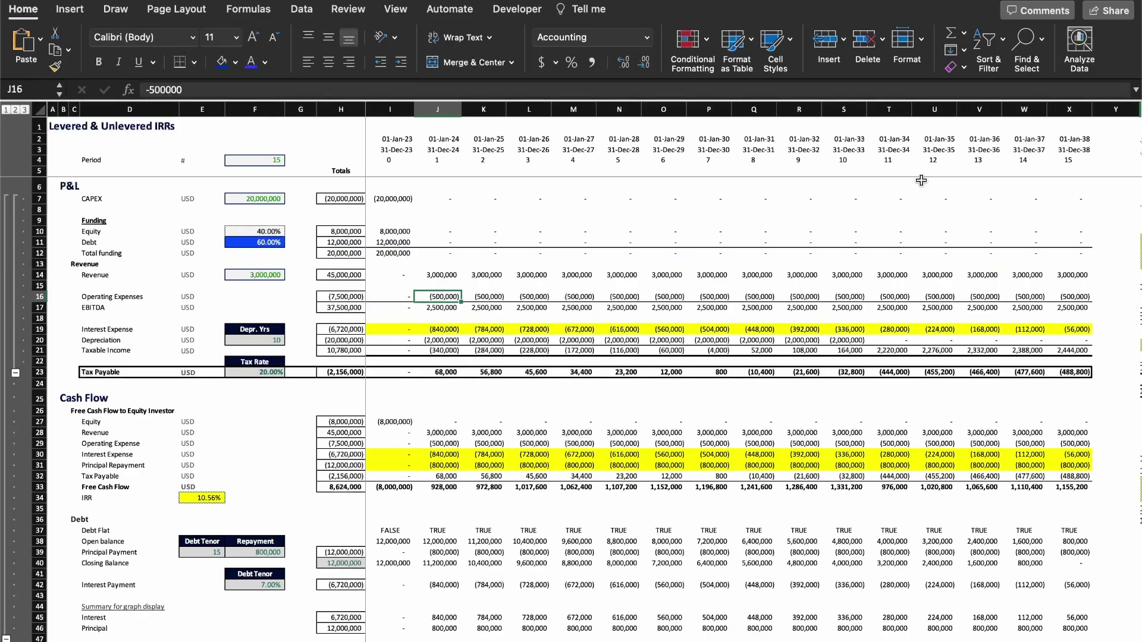
key(Down)
key(shift+space)
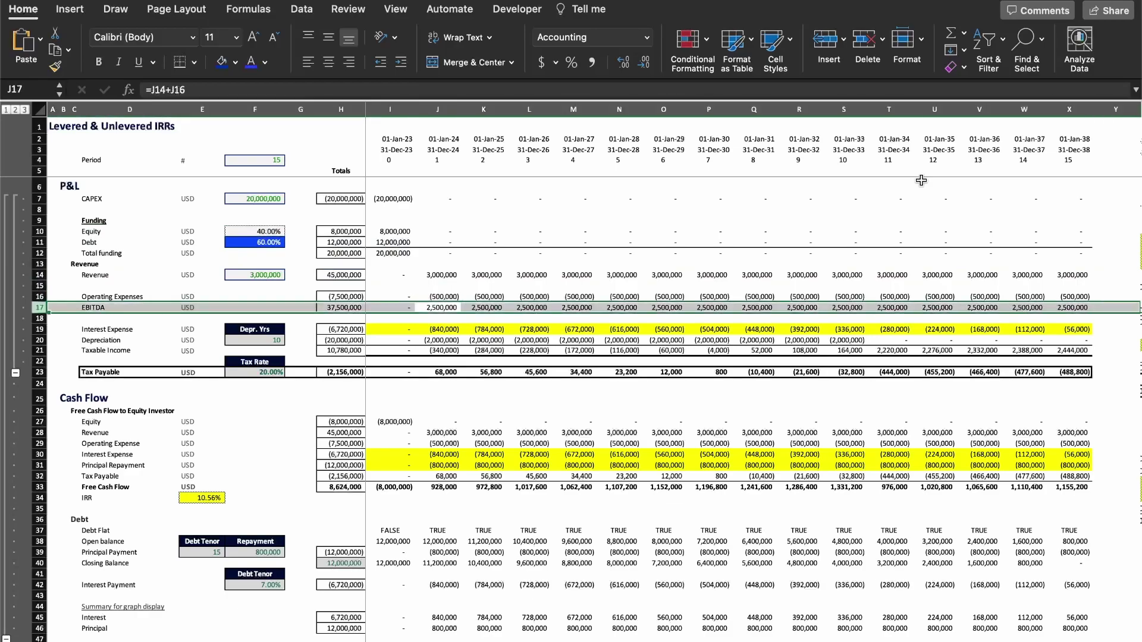
key(Right)
key(Right)
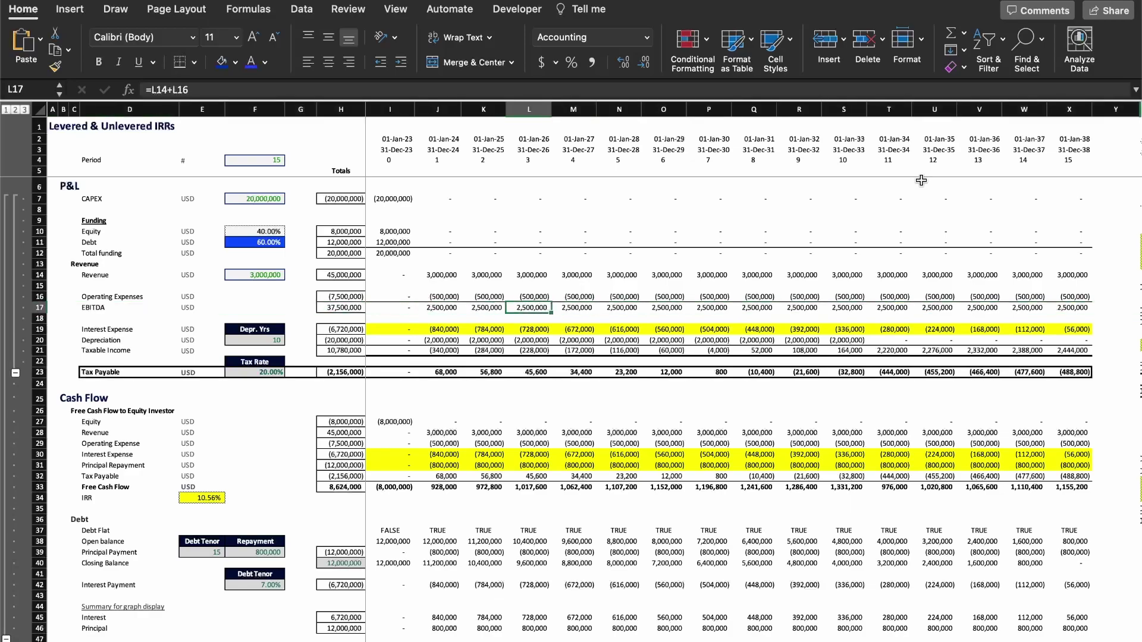
key(Up)
key(Up)
key(Up)
key(Up)
key(Up)
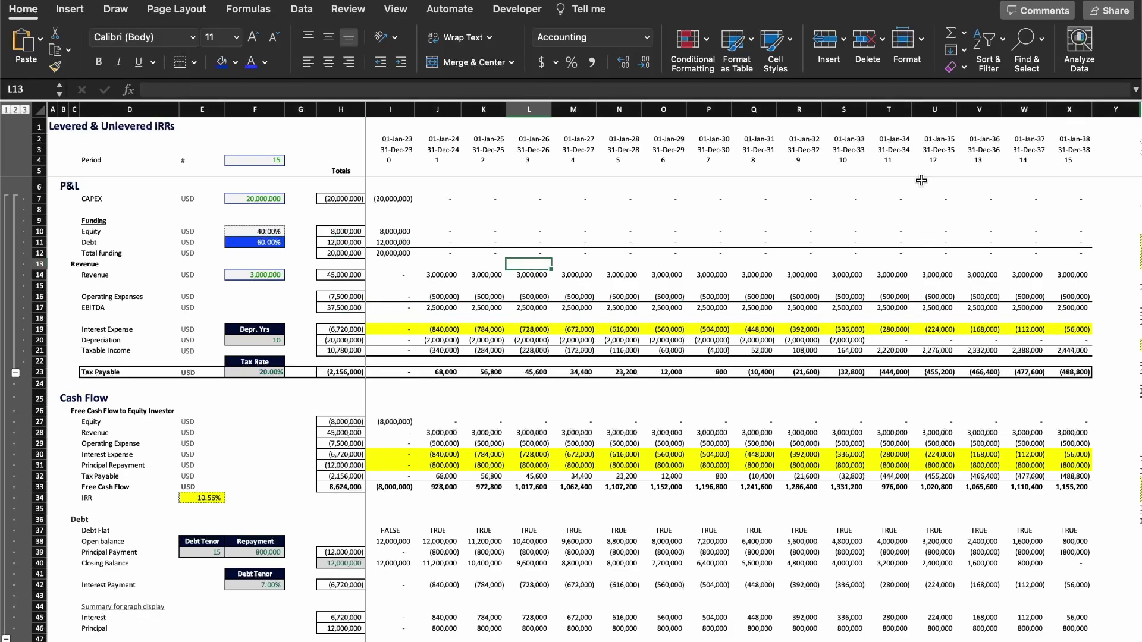
key(shift+space)
key(shift+Up)
key(shift+Up)
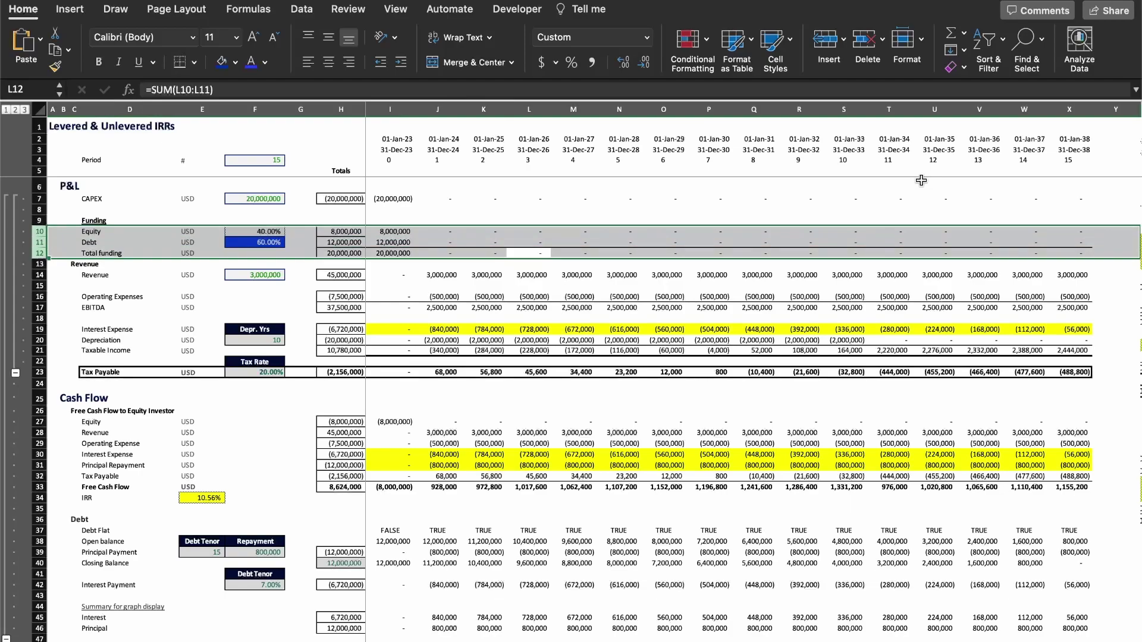
key(Down)
key(Down)
key(Down)
key(Down)
key(Down)
key(Down)
key(Down)
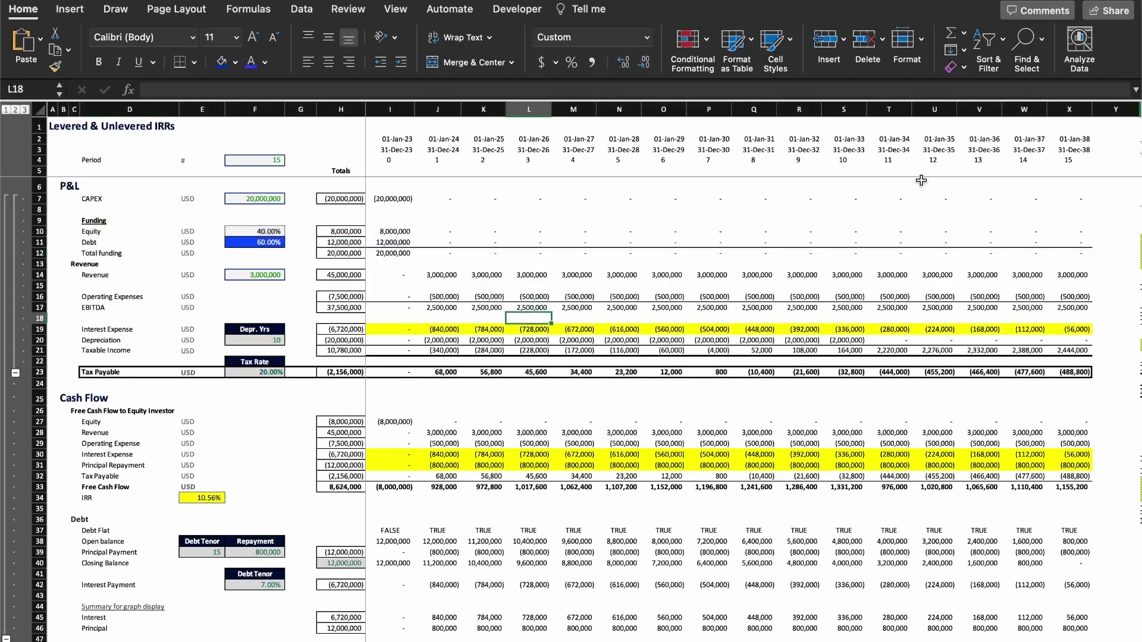
key(shift+space)
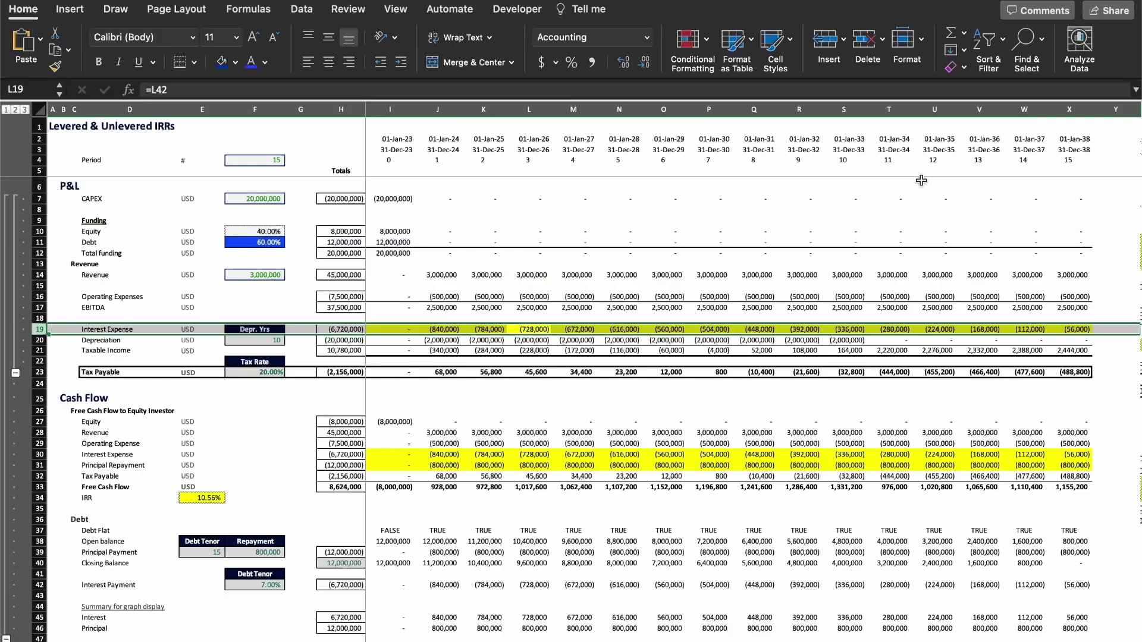
key(Left)
key(Left)
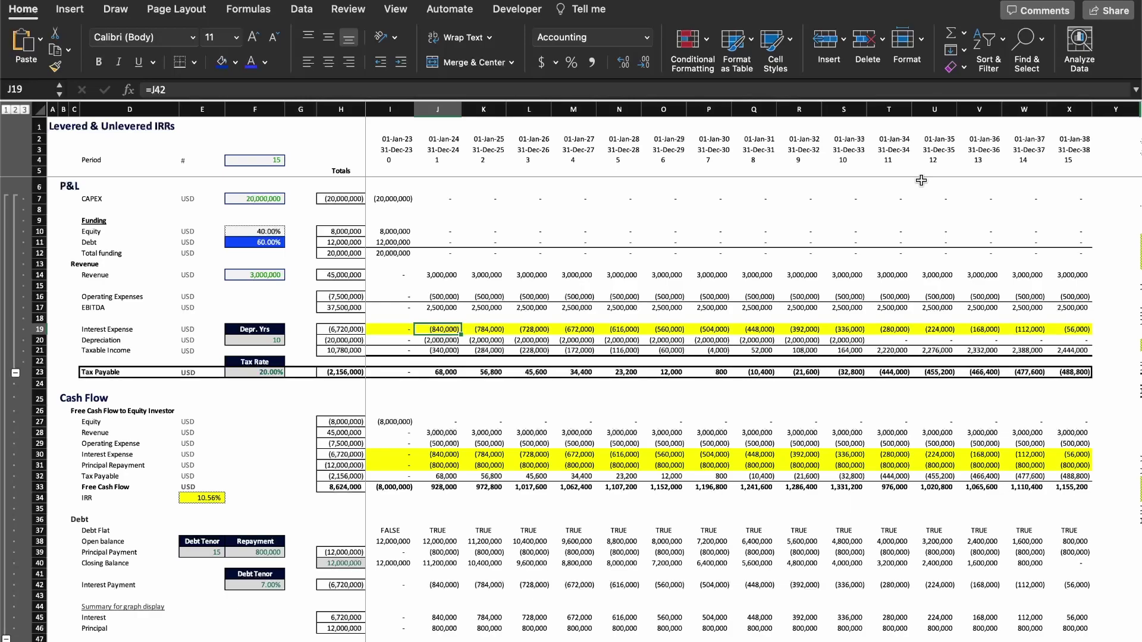
key(F2)
key(Escape)
key(Right)
key(F2)
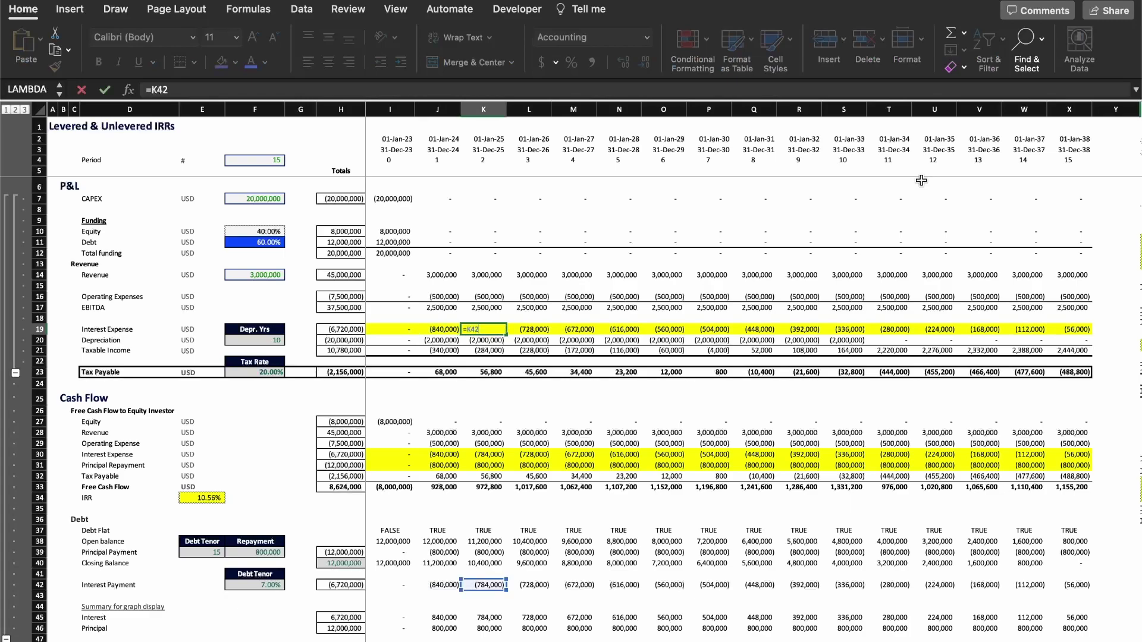
key(Escape)
key(Right)
key(F2)
key(Escape)
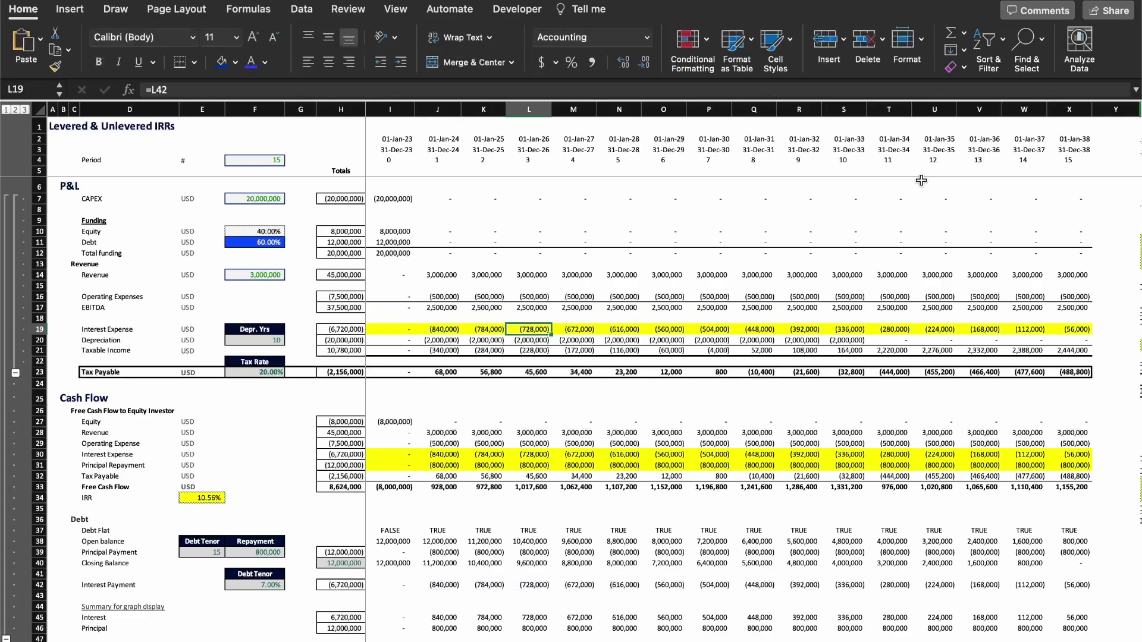
click(451, 617)
key(shift+space)
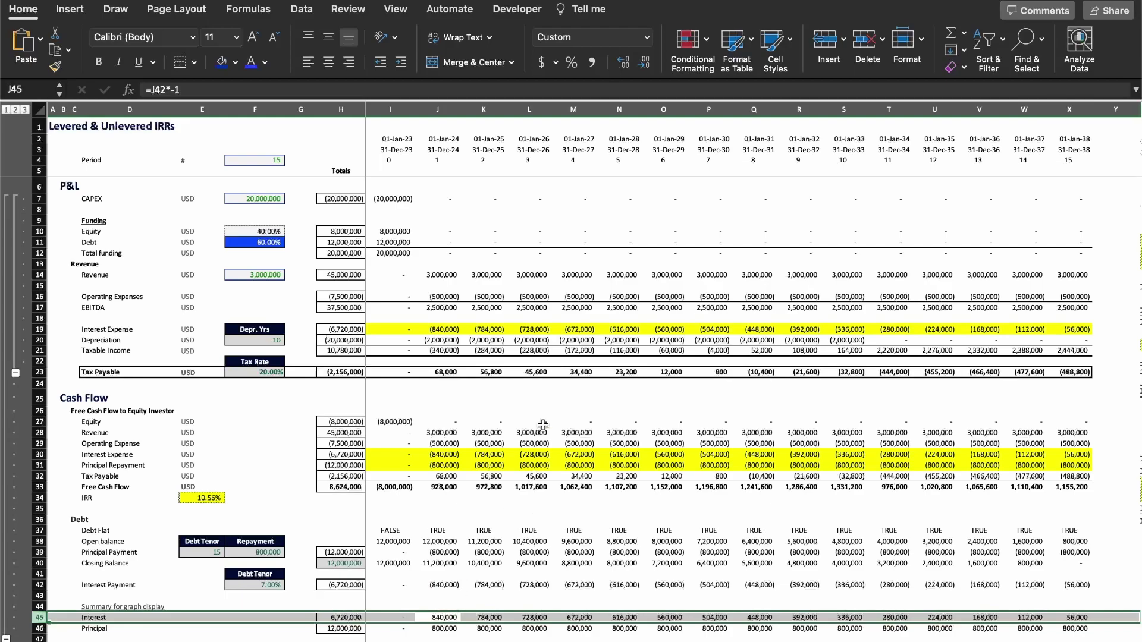
click(497, 328)
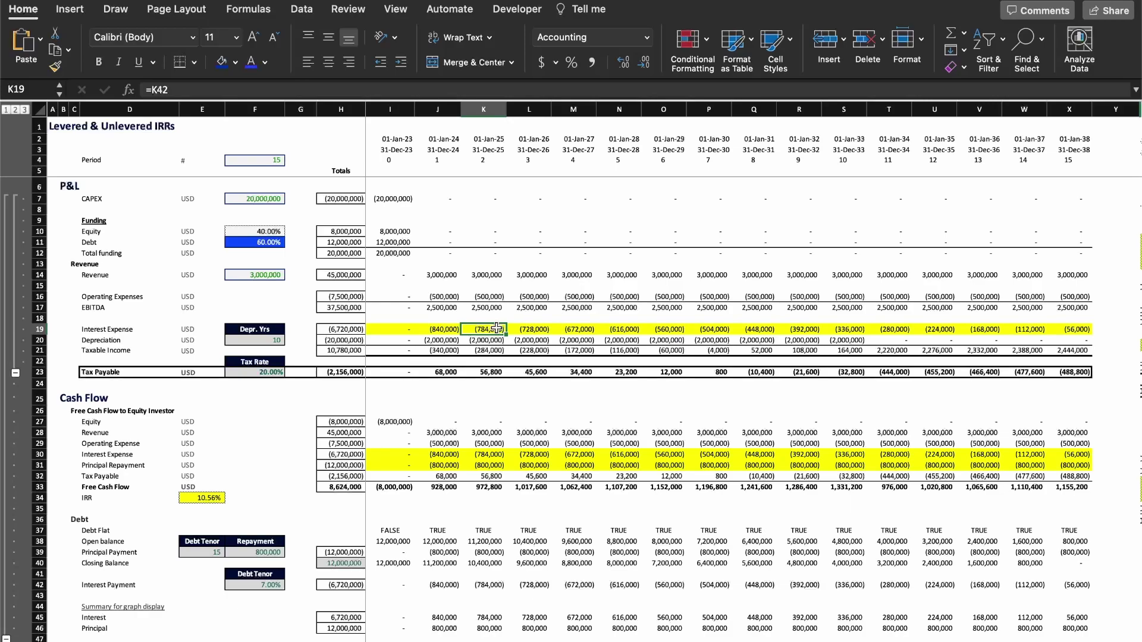
key(shift+space)
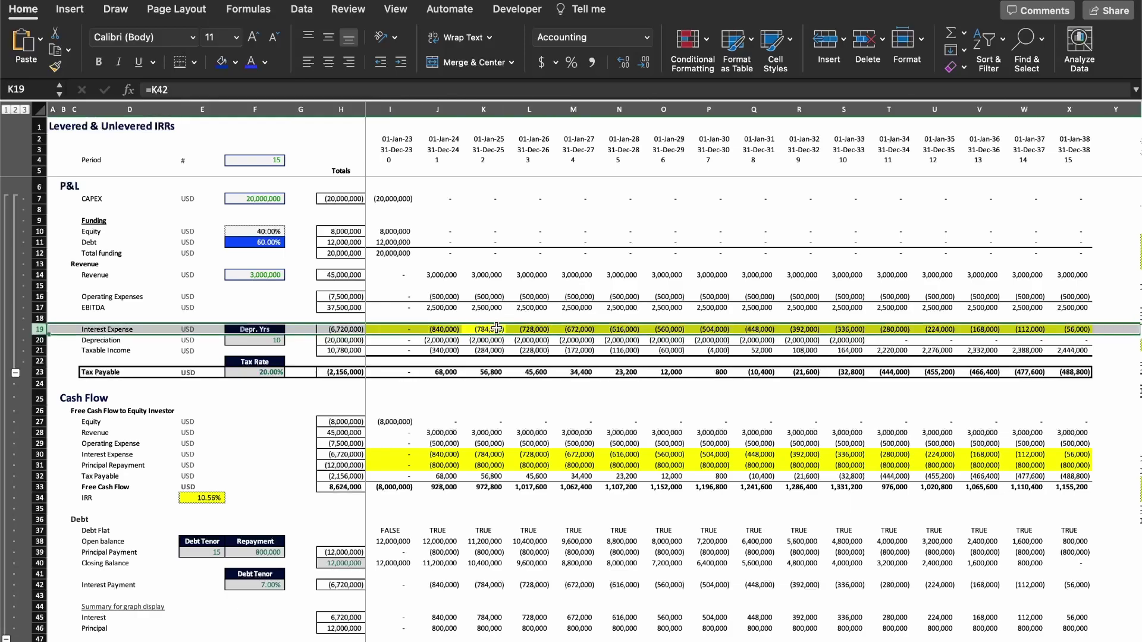
key(Down)
key(Left)
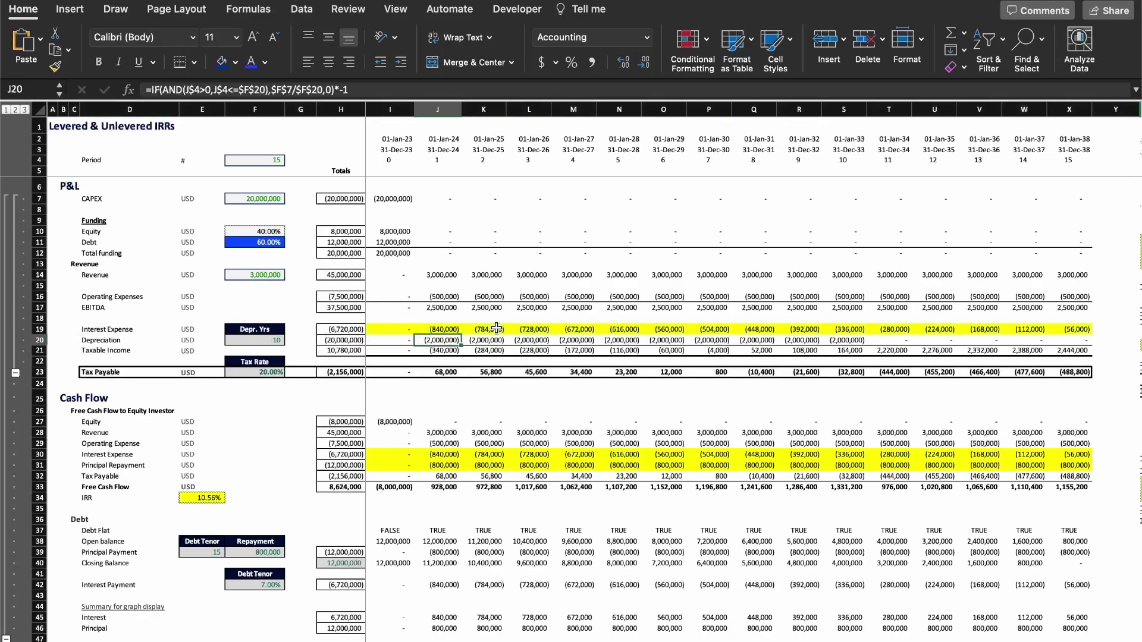
key(shift+Right)
key(shift+Right)
key(shift+Right)
key(shift+Right)
key(shift+Right)
key(shift+Right)
key(shift+Right)
key(shift+Right)
key(shift+Right)
key(shift+Right)
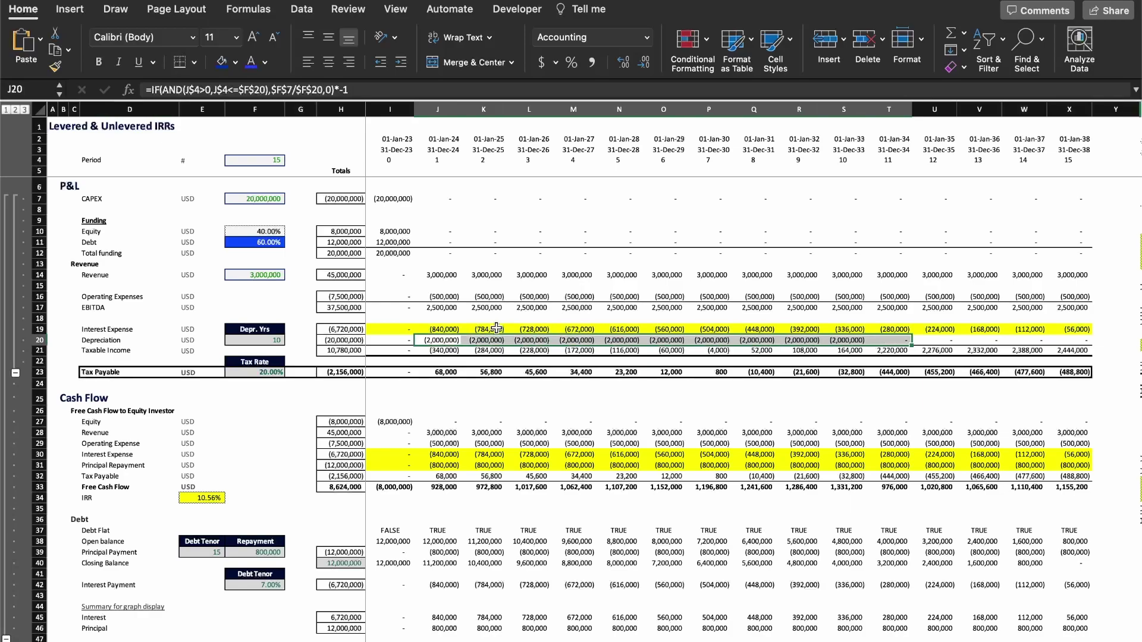
key(Down)
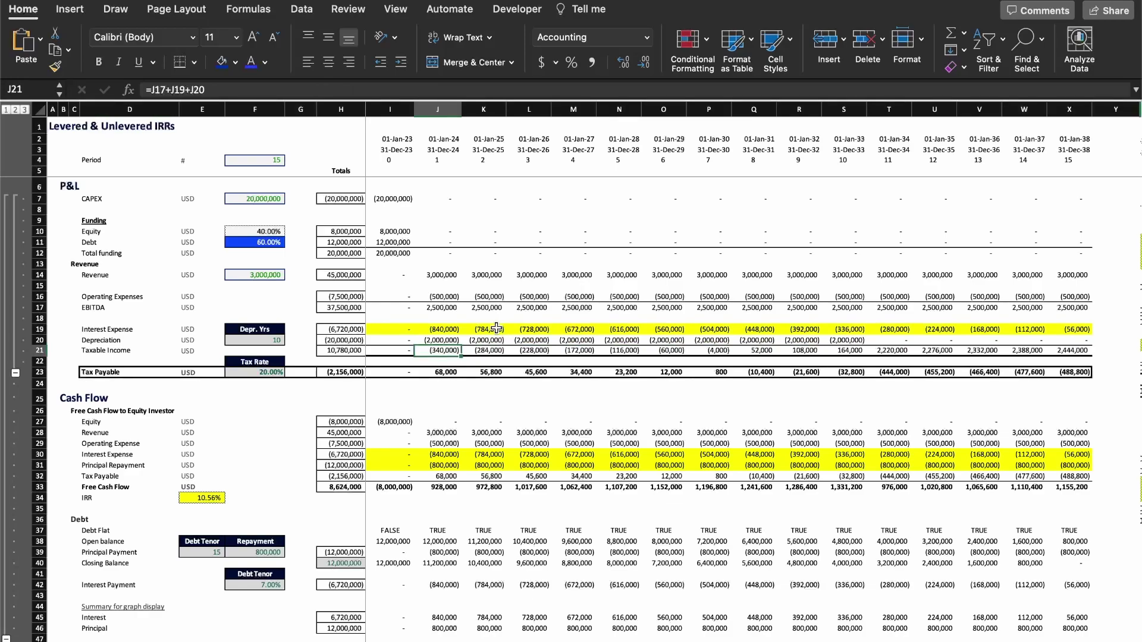
key(F2)
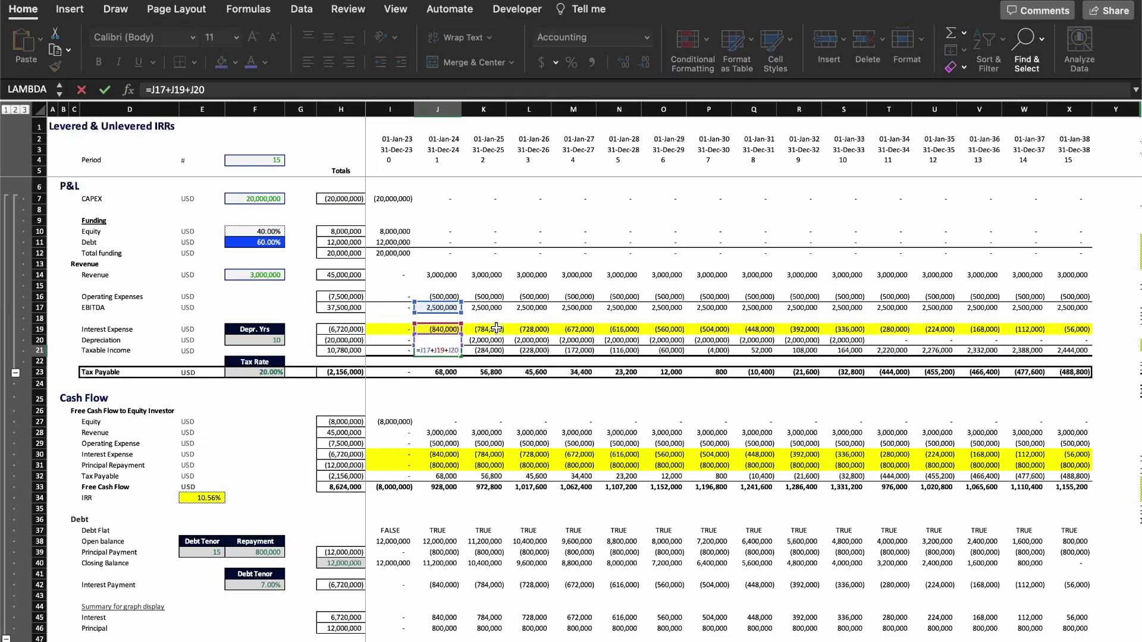
key(Escape)
key(shift+Right)
key(shift+Right)
key(shift+Right)
key(shift+Right)
key(shift+Right)
key(shift+Right)
key(shift+Right)
key(shift+Right)
key(shift+Right)
key(shift+Right)
key(shift+Right)
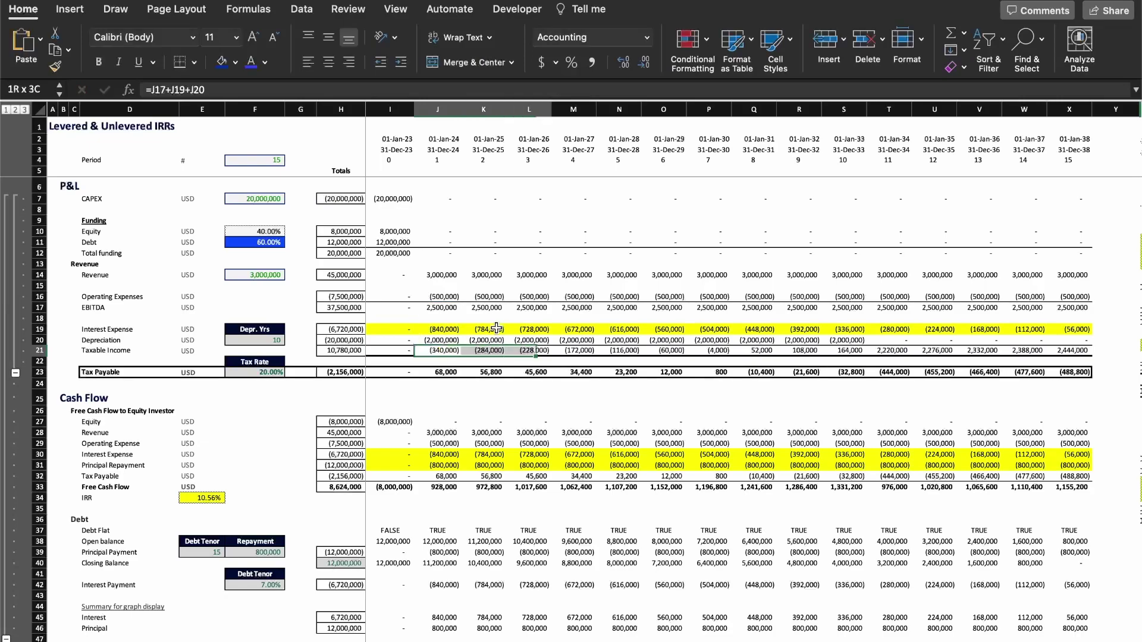
key(shift+Right)
key(shift+Right)
key(shift+Right)
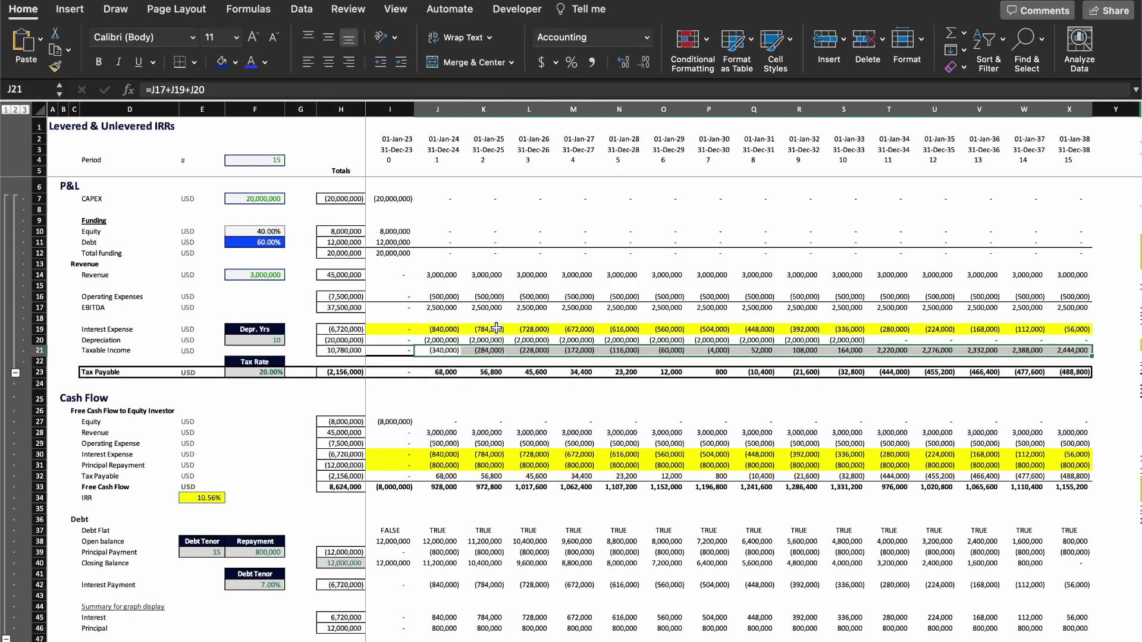
key(Down)
key(Down)
key(F2)
key(Escape)
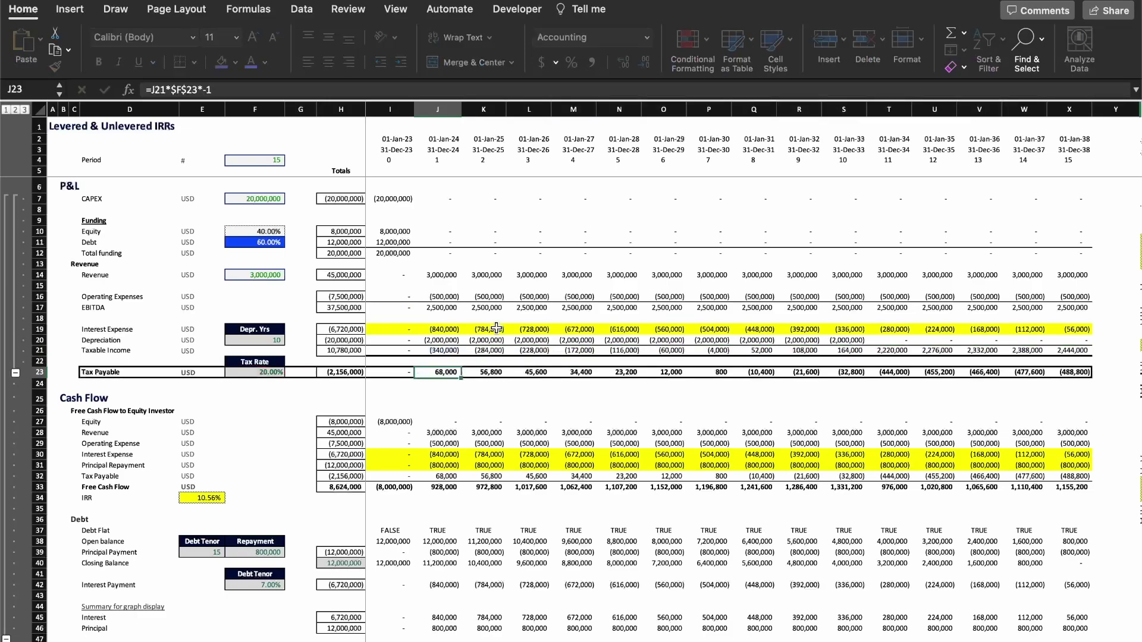
key(Left)
key(Left)
key(Left)
key(Left)
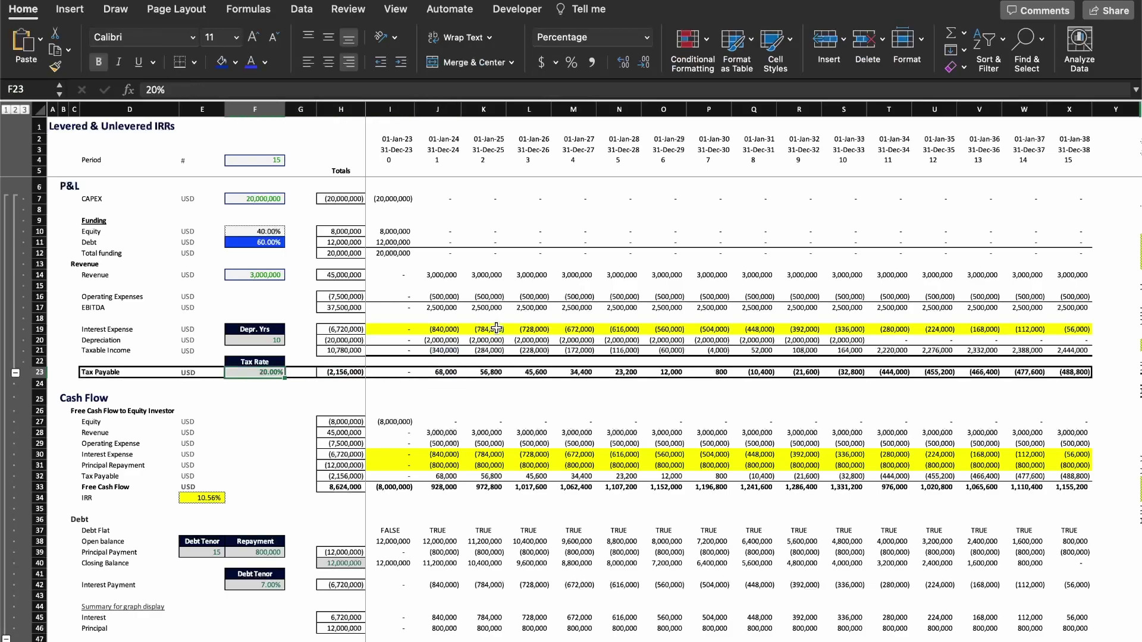
key(shift+space)
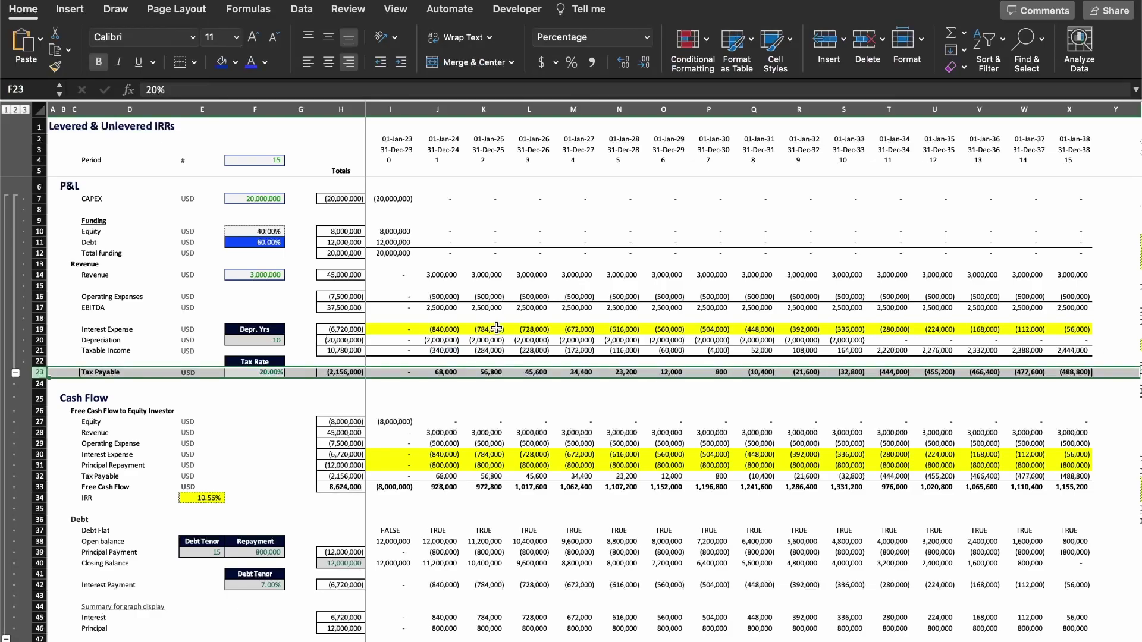
key(Down)
key(Down)
key(Down)
key(Left)
key(Left)
key(Left)
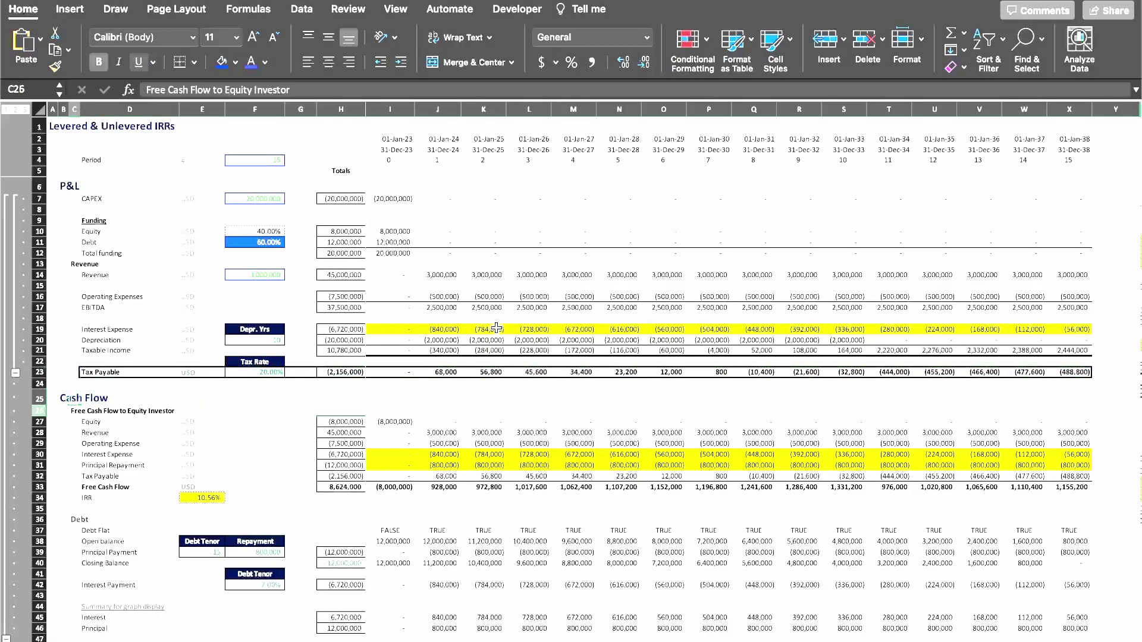
key(shift+space)
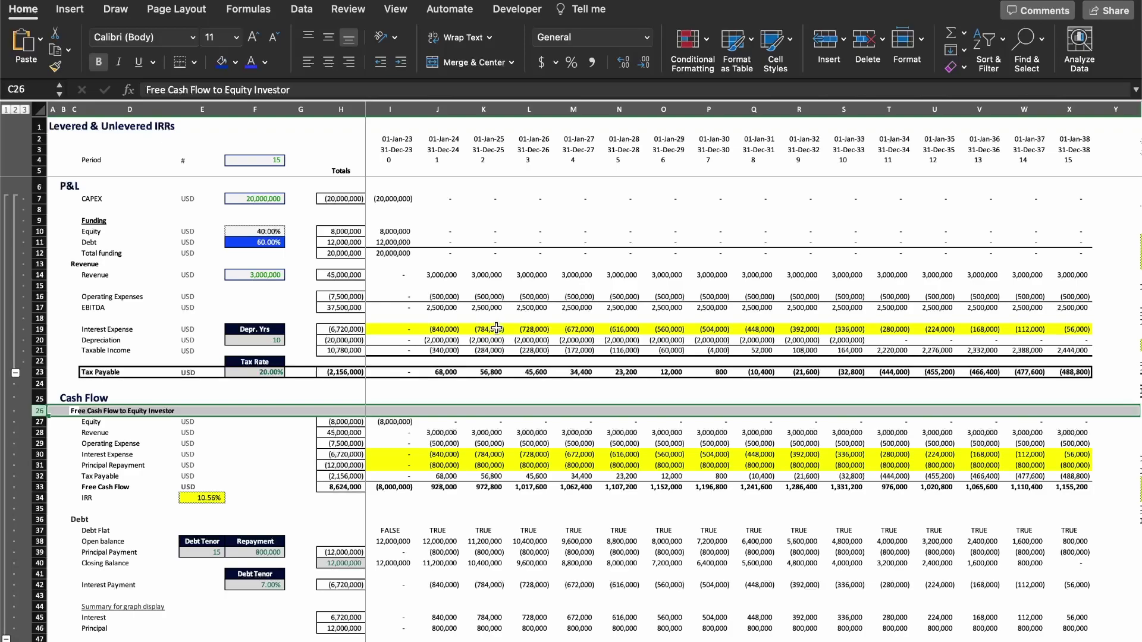
key(Down)
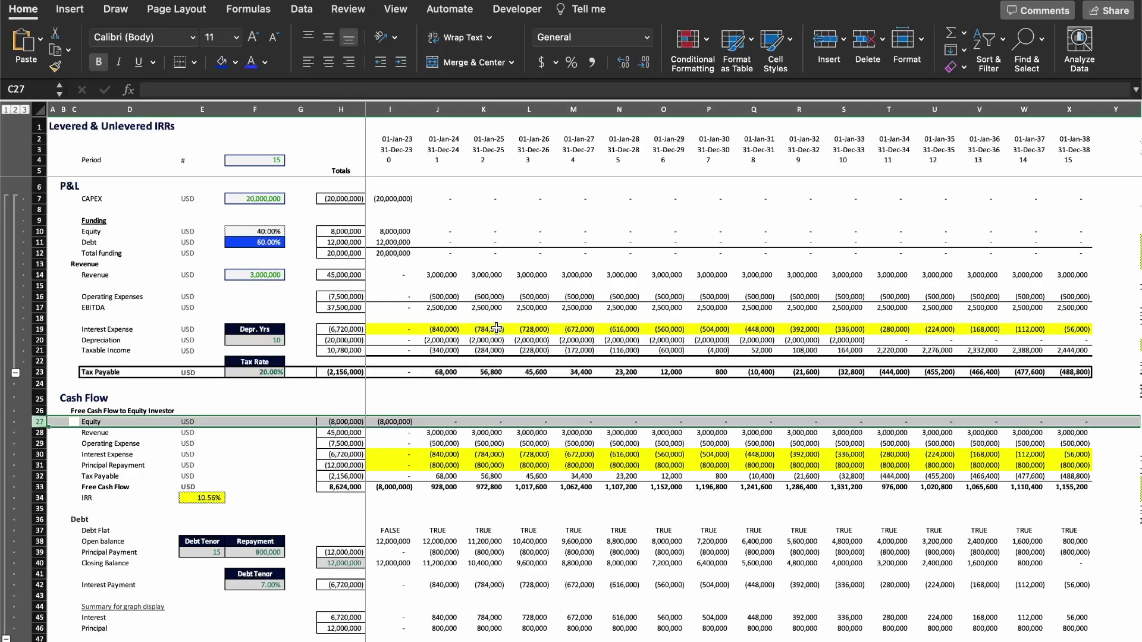
click(401, 232)
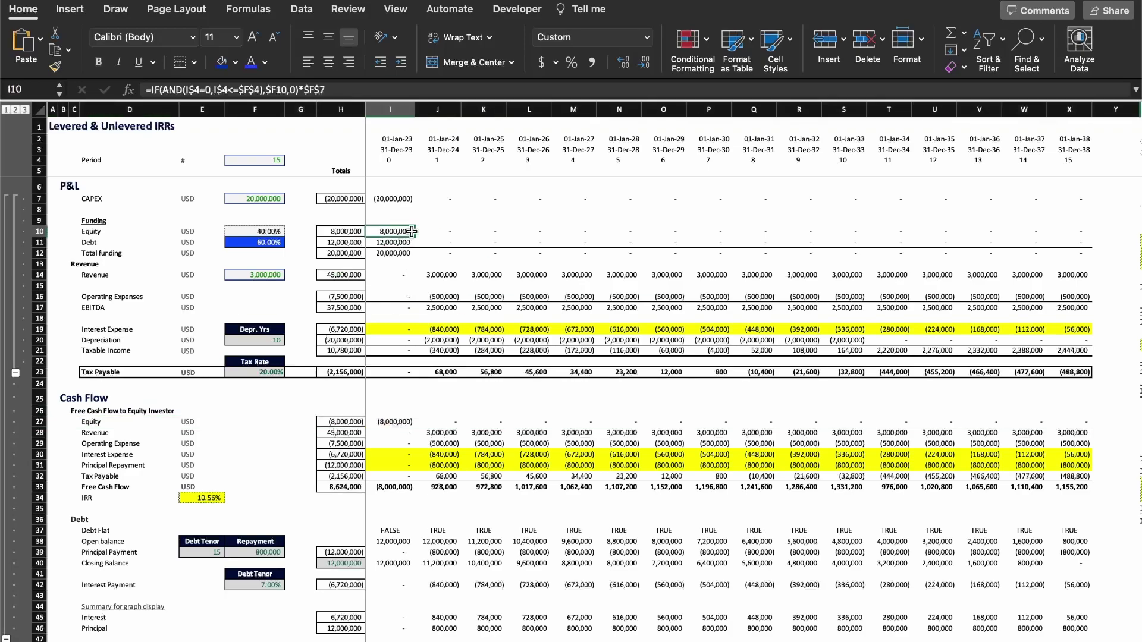
double_click(401, 232)
key(Escape)
key(shift+space)
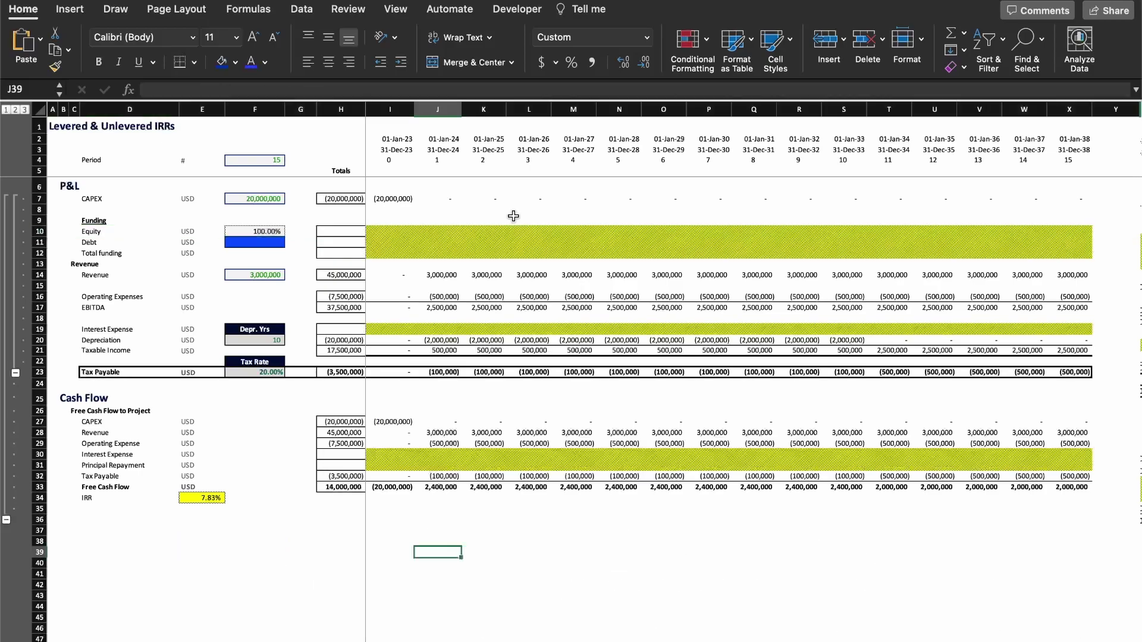
click(405, 198)
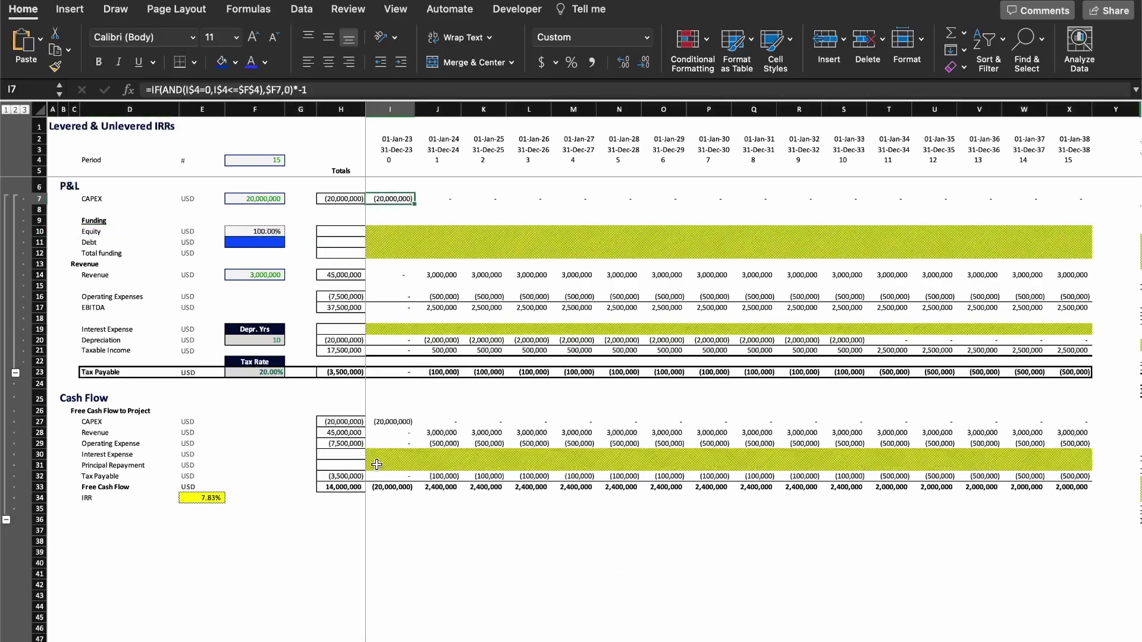
click(400, 422)
key(shift+space)
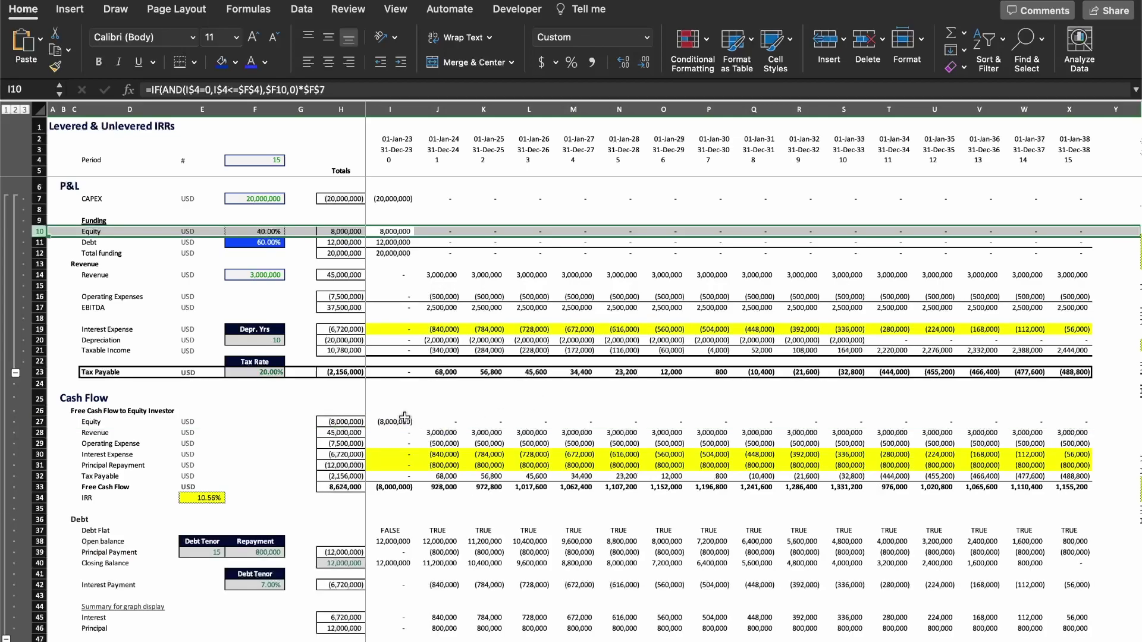
click(404, 422)
key(shift+space)
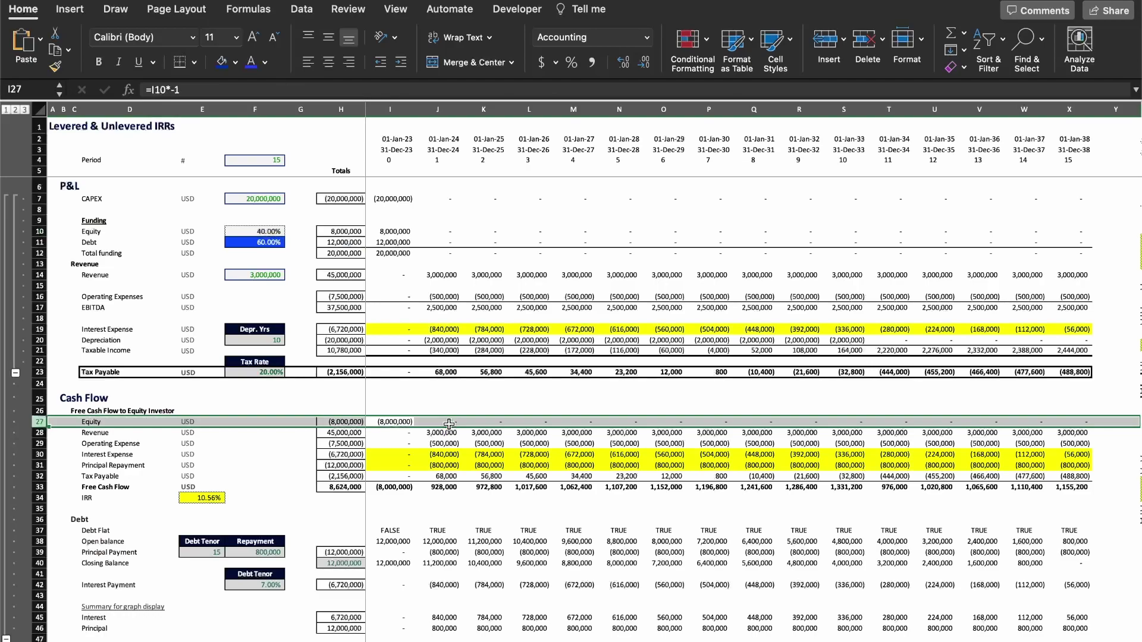
key(Down)
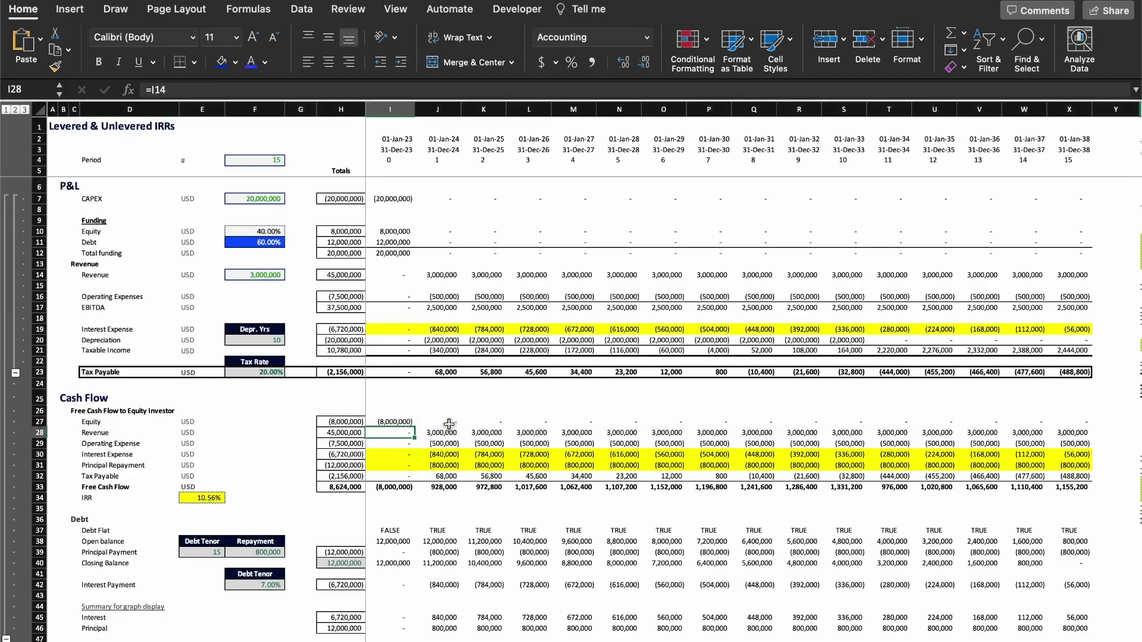
key(shift+space)
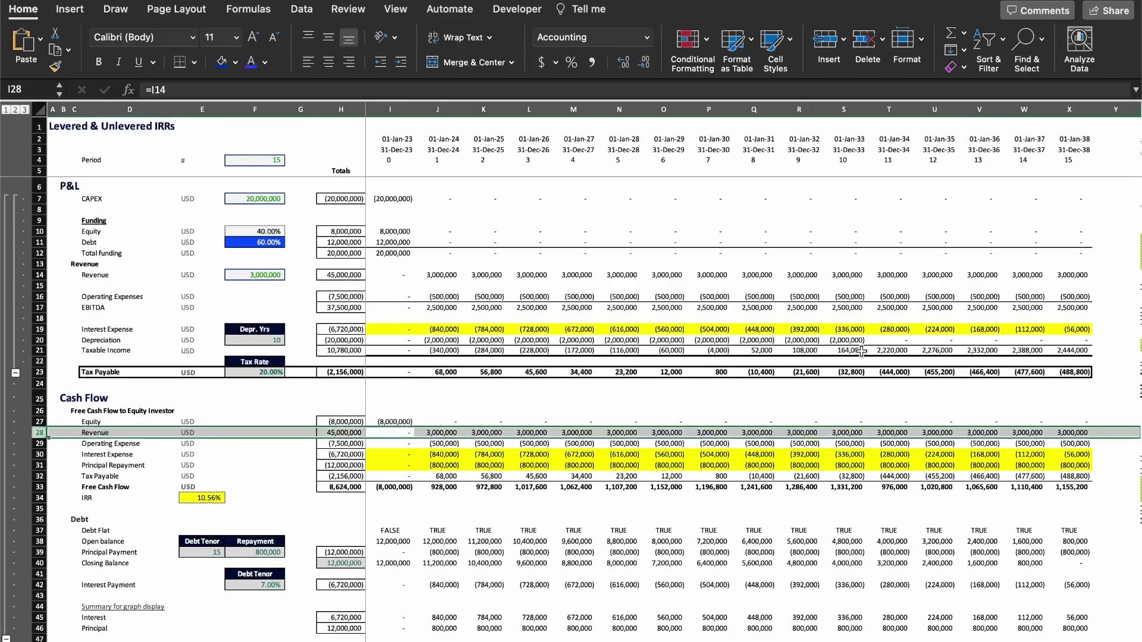
key(Down)
key(shift+space)
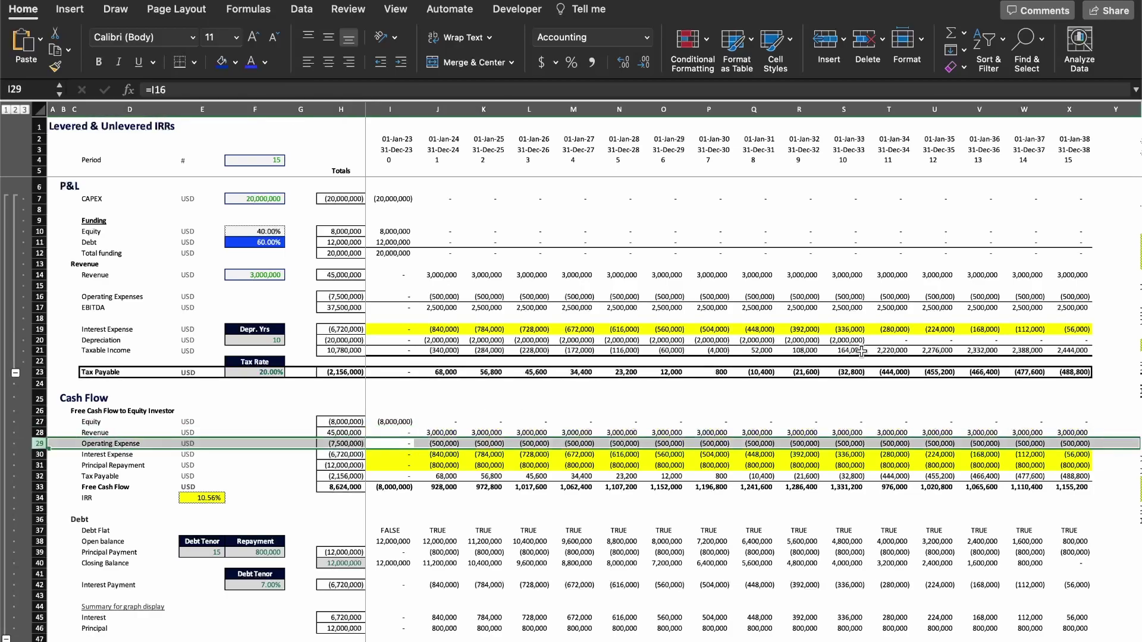
key(Down)
key(shift+space)
key(shift+Down)
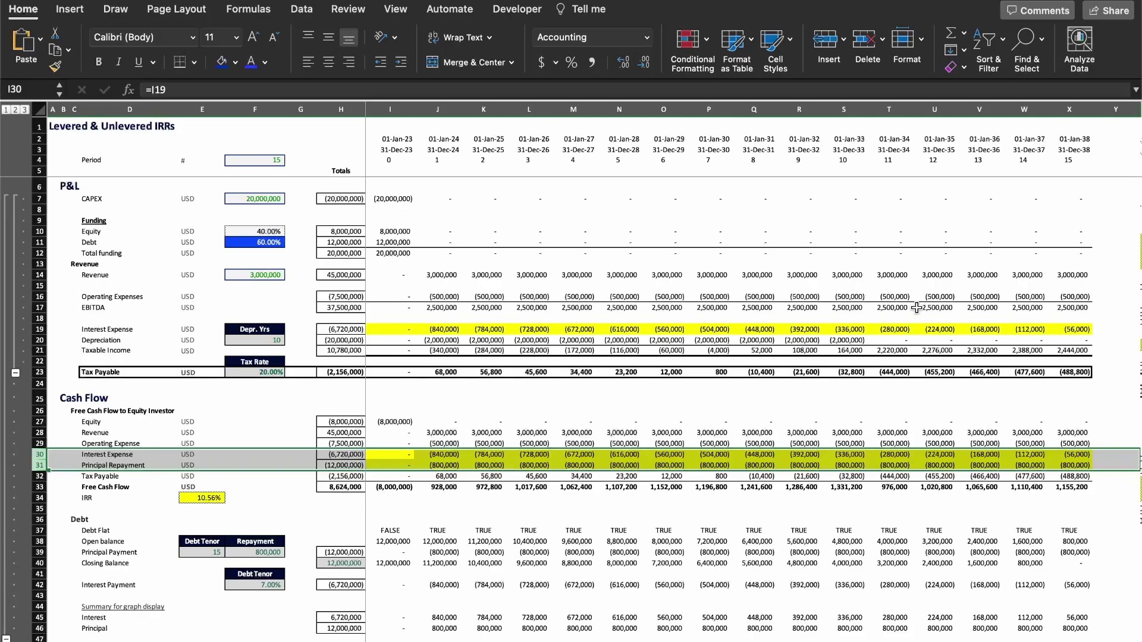
key(Right)
key(F2)
key(Escape)
key(Right)
key(F2)
key(Escape)
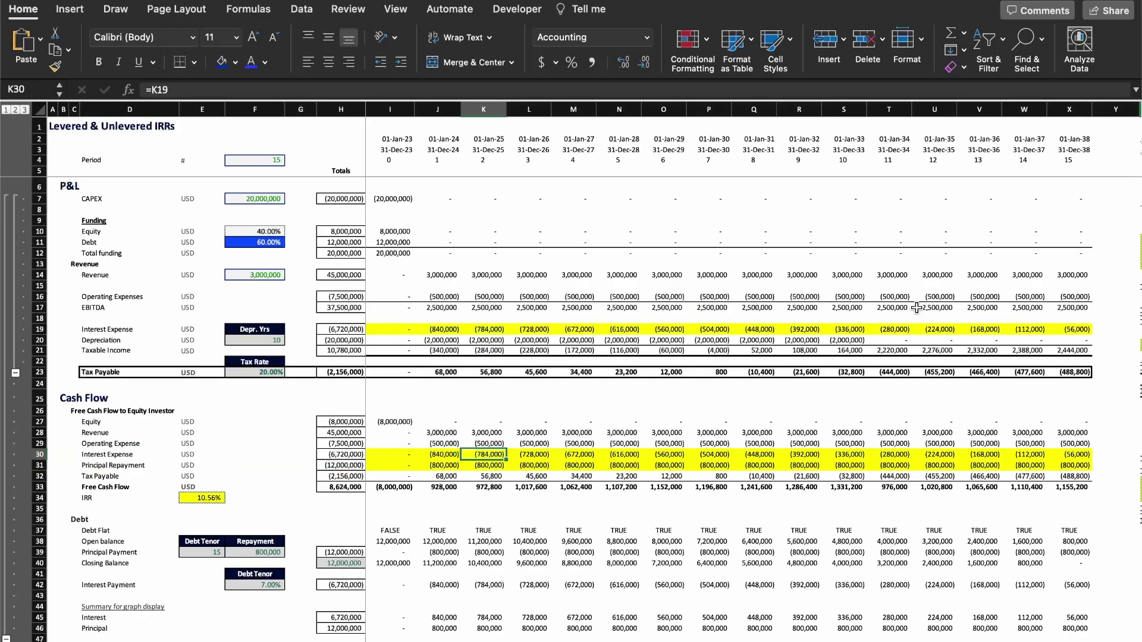
key(Left)
key(shift+Right)
key(shift+Right)
key(shift+Right)
key(shift+Right)
key(shift+Right)
key(ctrl+shift+Right)
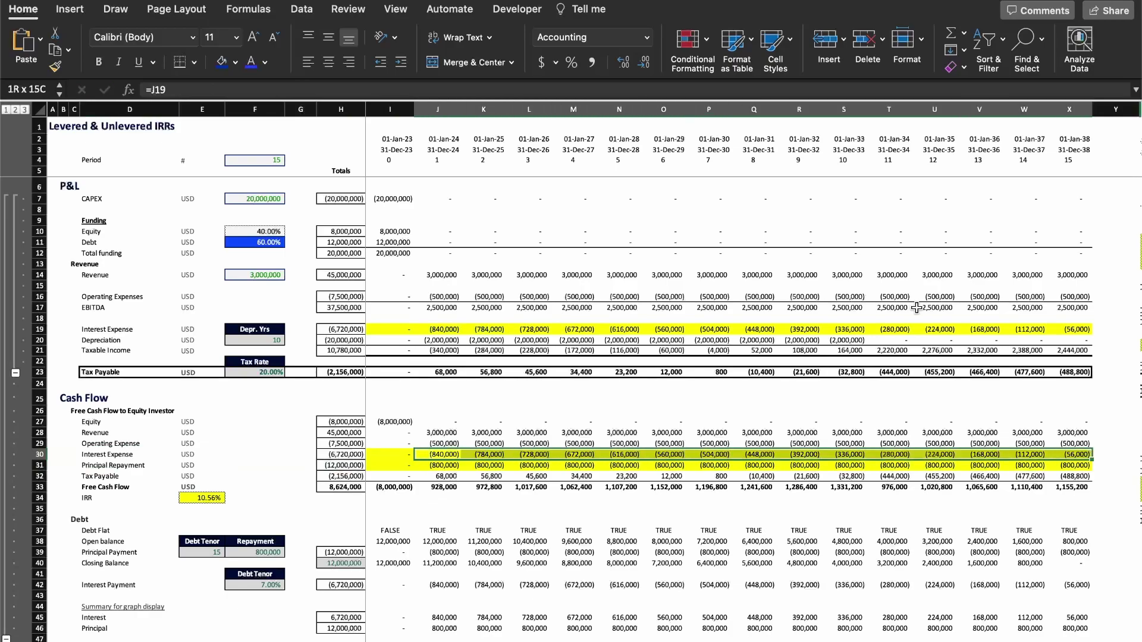
key(Down)
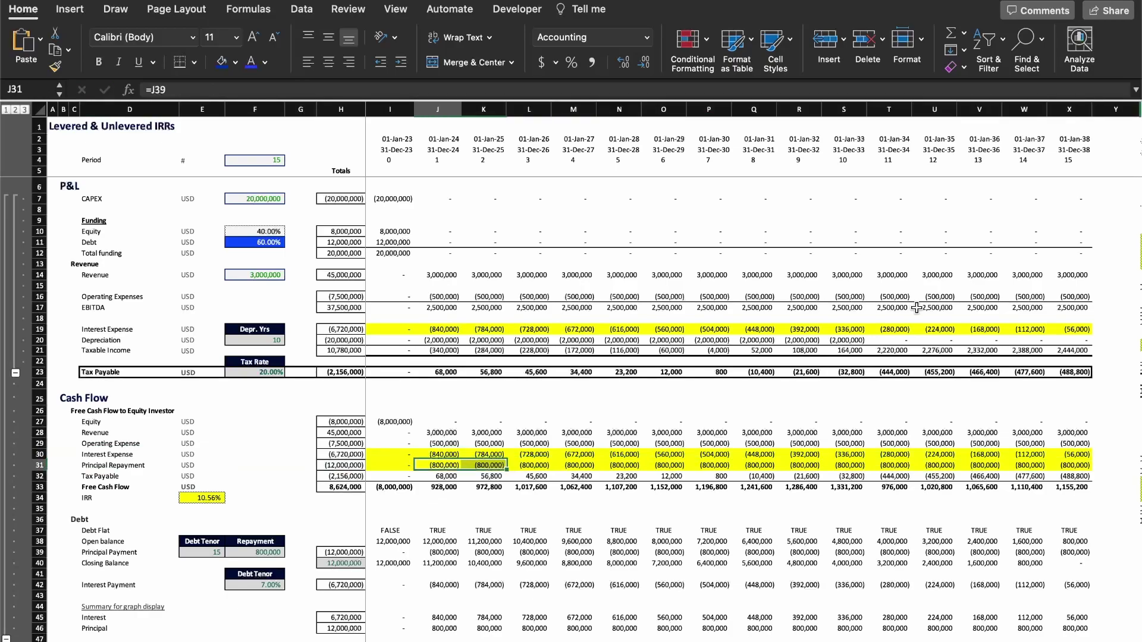
key(ctrl+shift+Right)
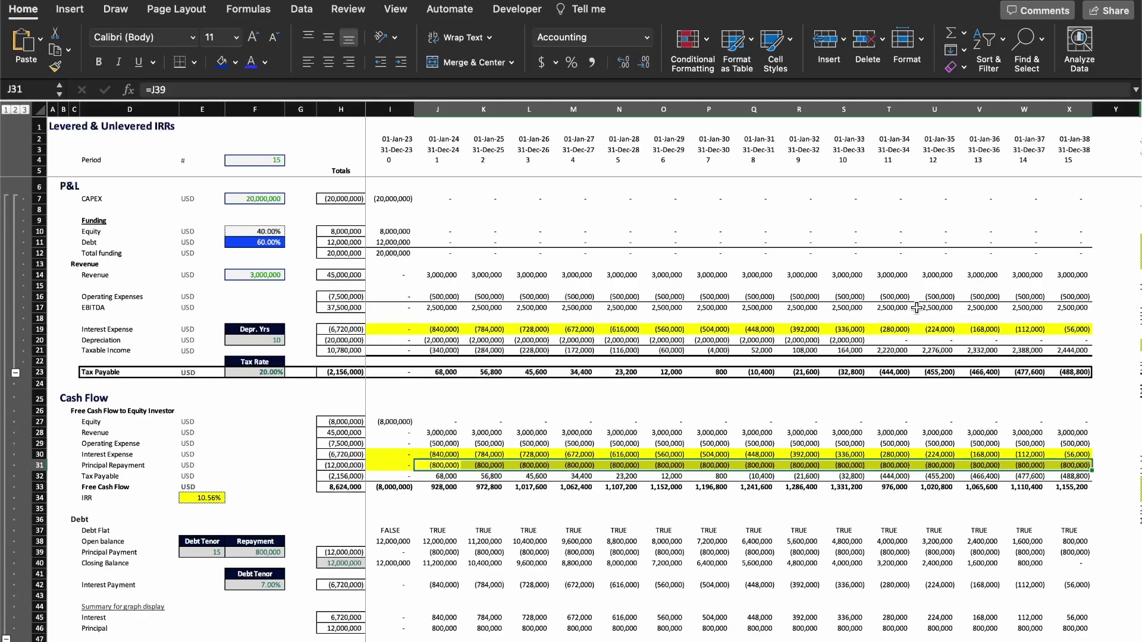
key(Down)
key(Right)
key(F2)
key(Escape)
key(Right)
key(F2)
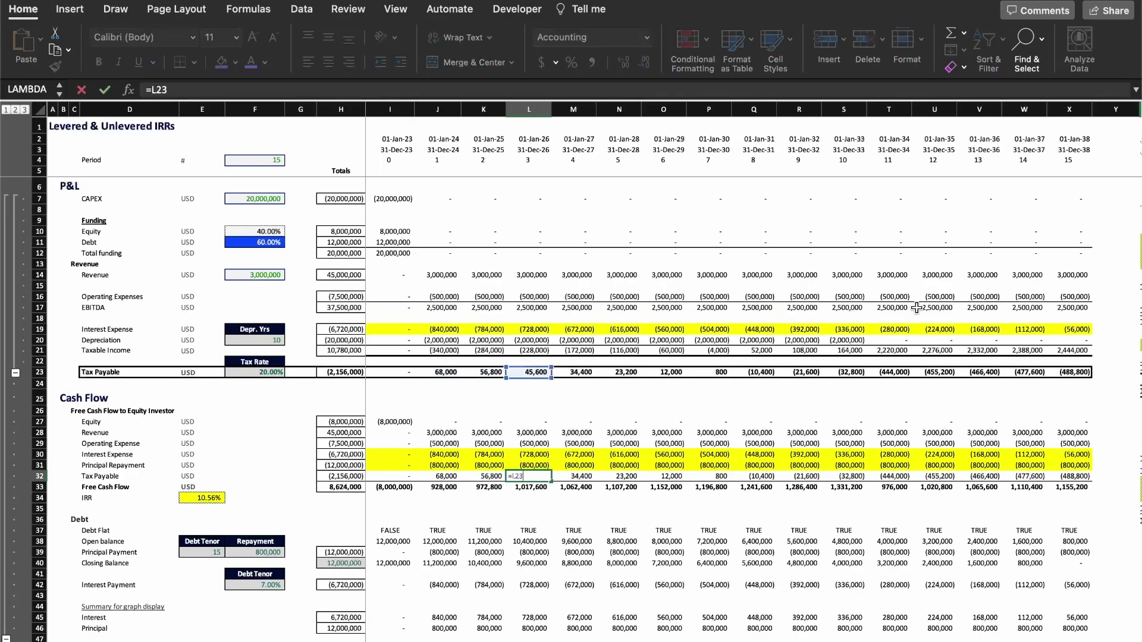
key(Escape)
key(Right)
key(Escape)
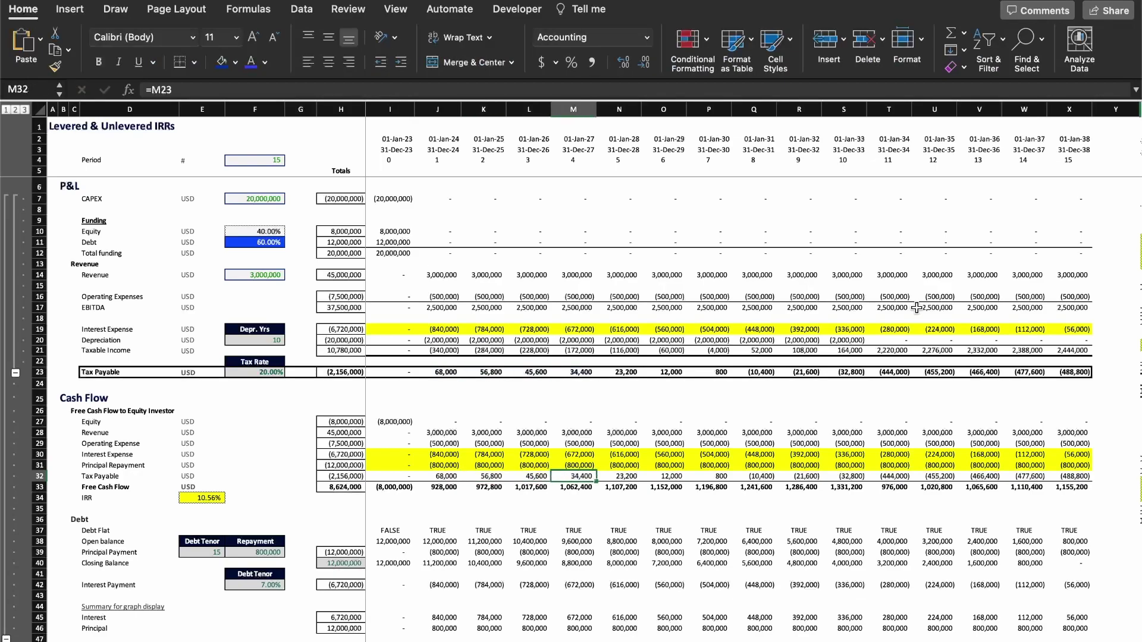
key(Down)
key(F2)
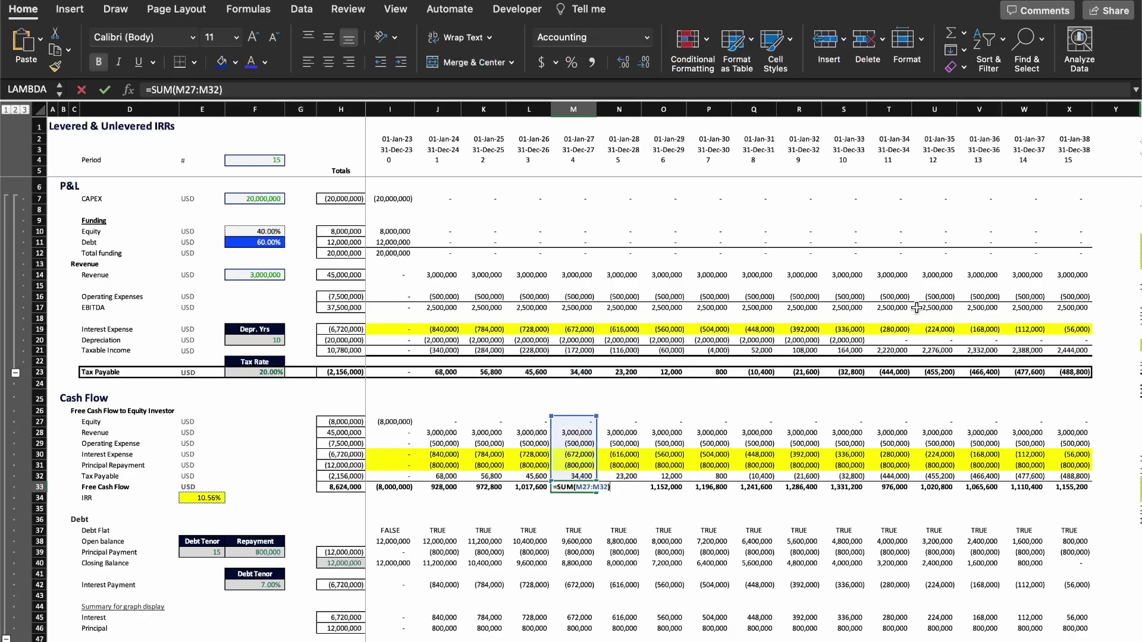
key(Escape)
key(Right)
key(F2)
key(Escape)
key(Right)
key(F2)
key(Escape)
key(Right)
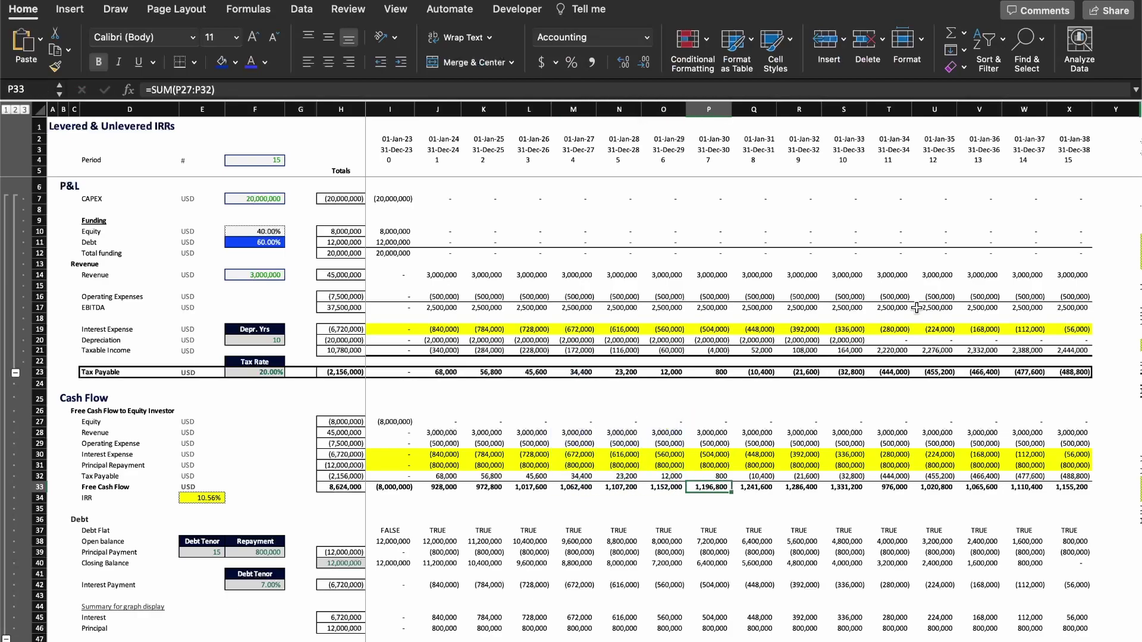
key(shift+space)
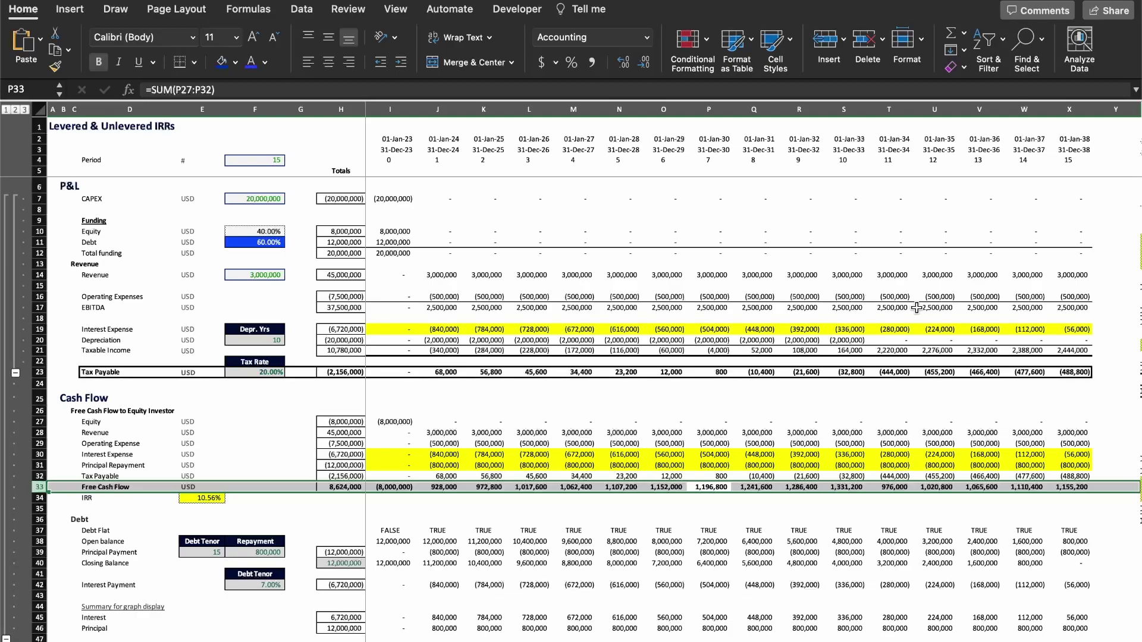
key(Left)
key(Left)
key(Left)
key(Left)
key(Left)
key(Left)
key(Left)
key(Left)
key(Left)
key(Left)
key(Left)
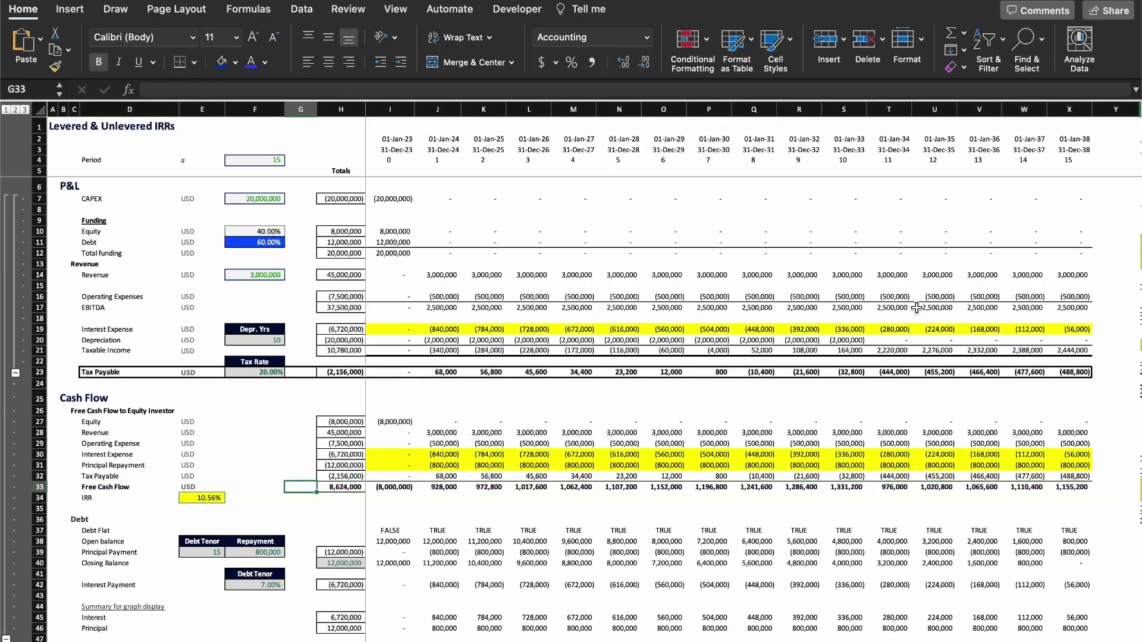
key(Down)
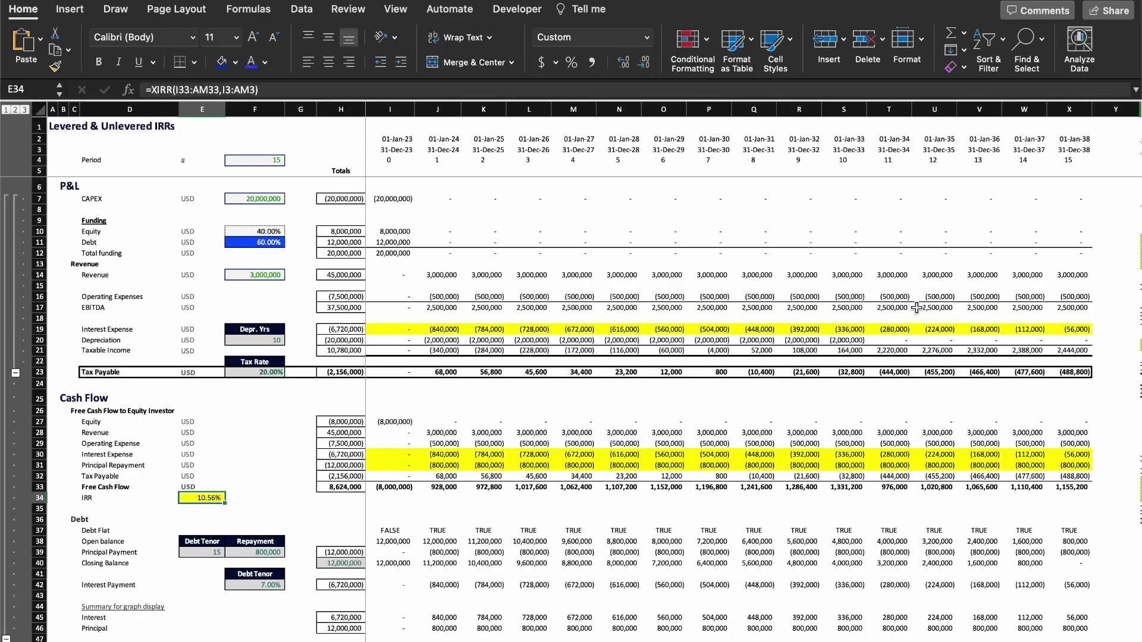
key(ctrl+Page_Down)
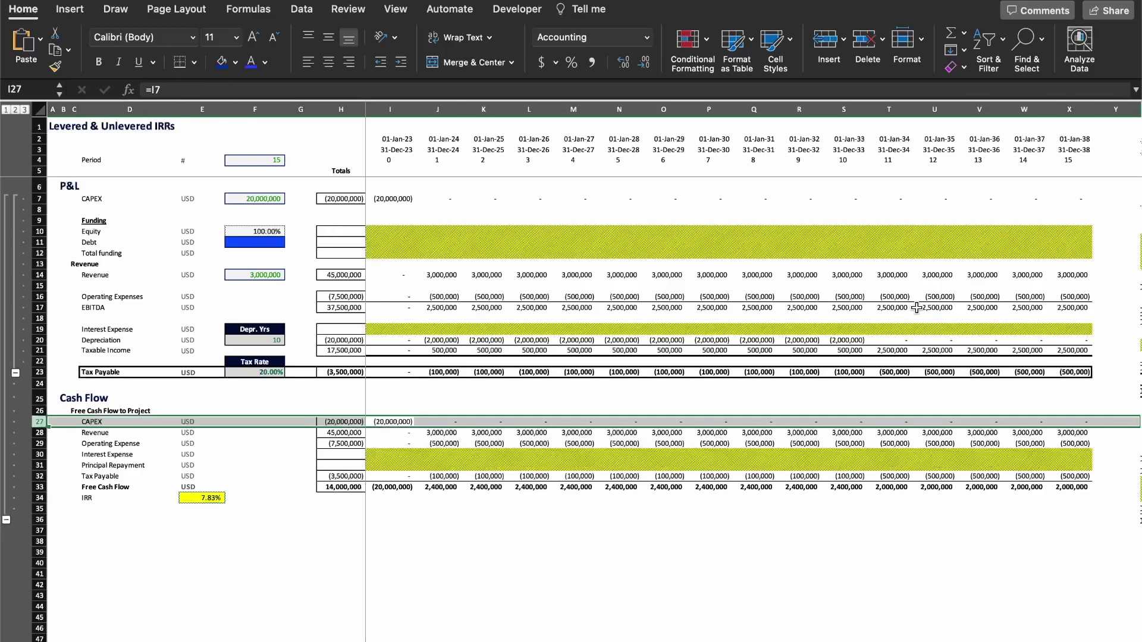
key(Left)
key(Left)
key(Left)
key(Left)
key(Down)
key(Down)
key(Down)
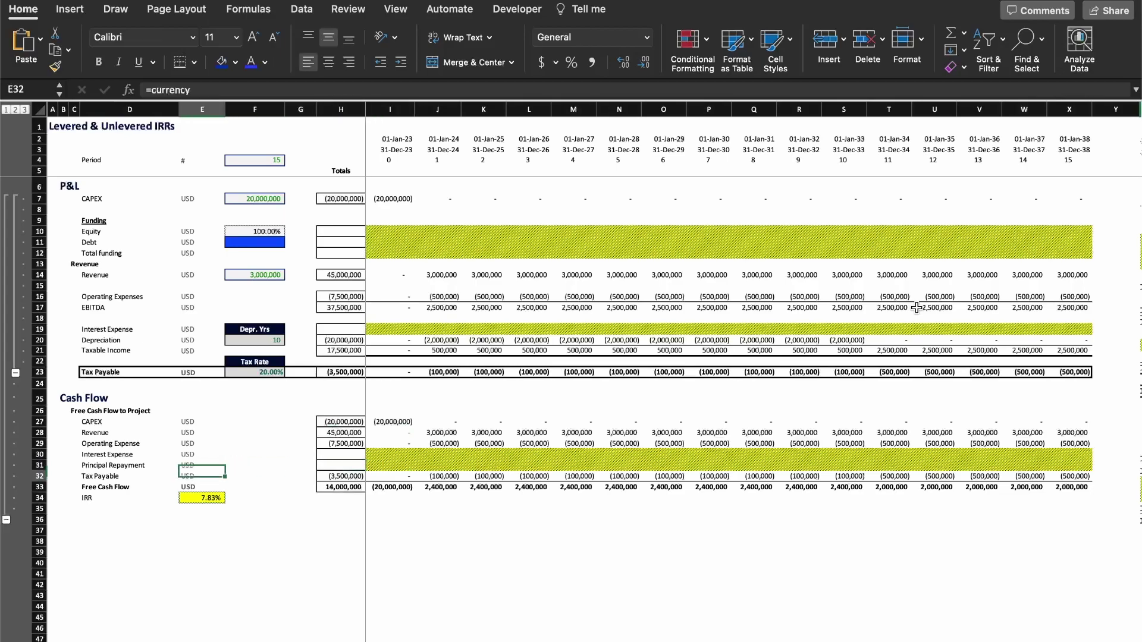
key(ctrl+Page_Up)
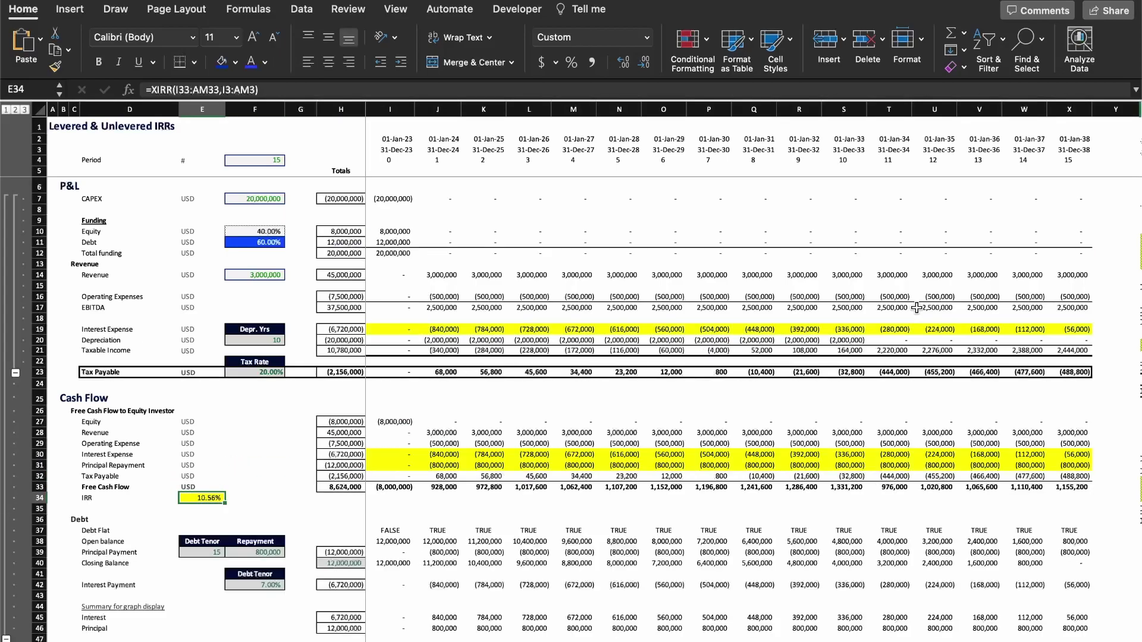